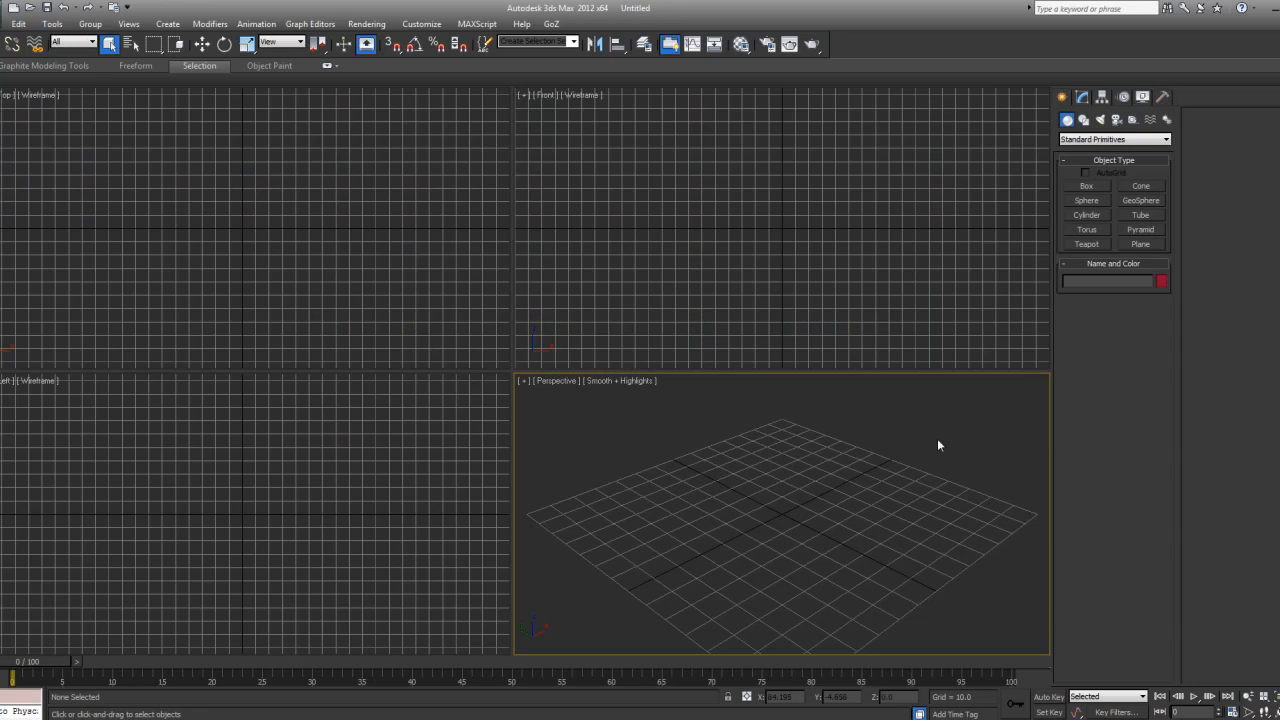
- Create a cylinder centred on the grid origin, with a radius of about 14.1 and a height of about 31.9
{"action": "left_click", "coordinate": [1087, 215]}
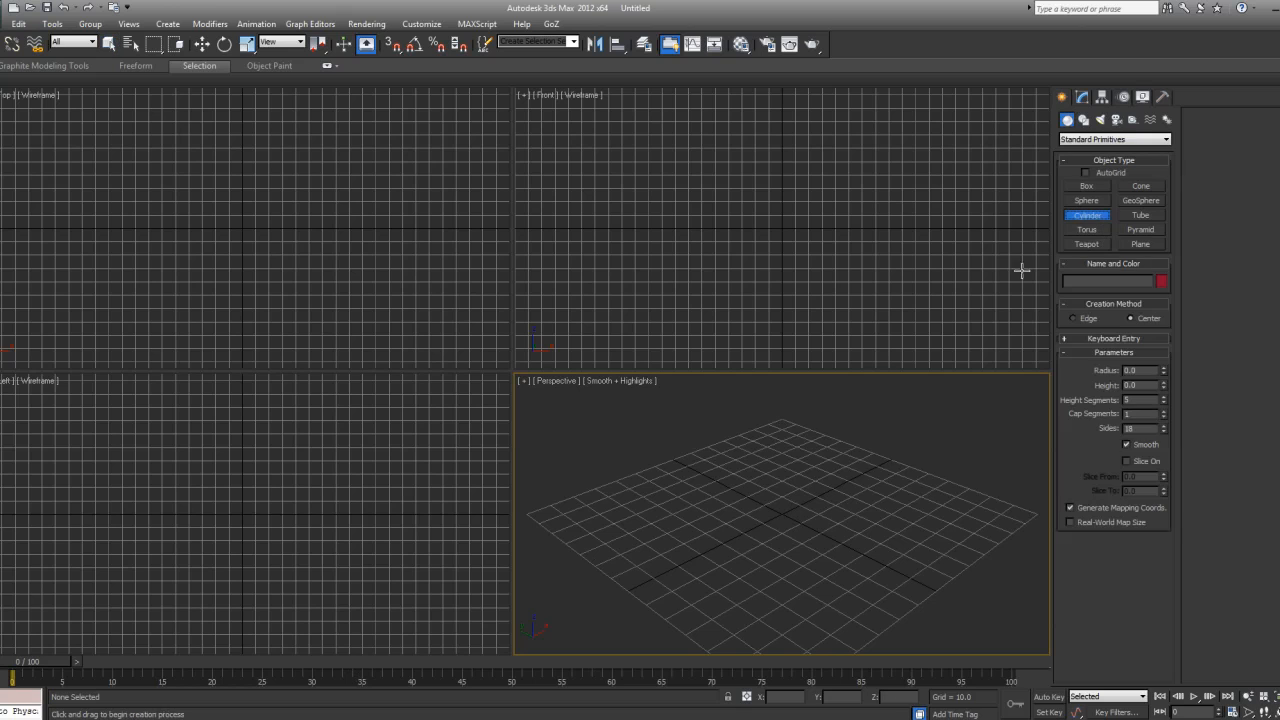
{"action": "key", "text": "s"}
{"action": "left_click", "coordinate": [781, 514]}
{"action": "left_click_drag", "start_coordinate": [781, 514], "coordinate": [795, 505]}
{"action": "key", "text": "s"}
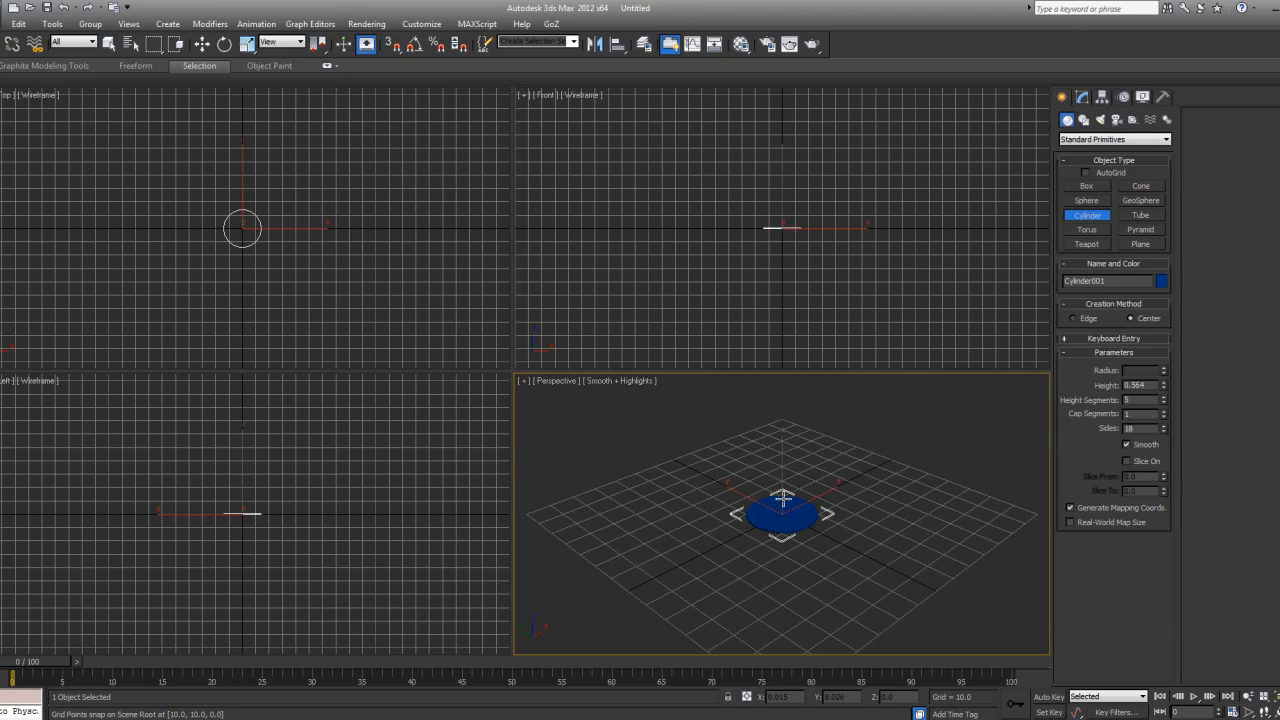
{"action": "key", "text": "w"}
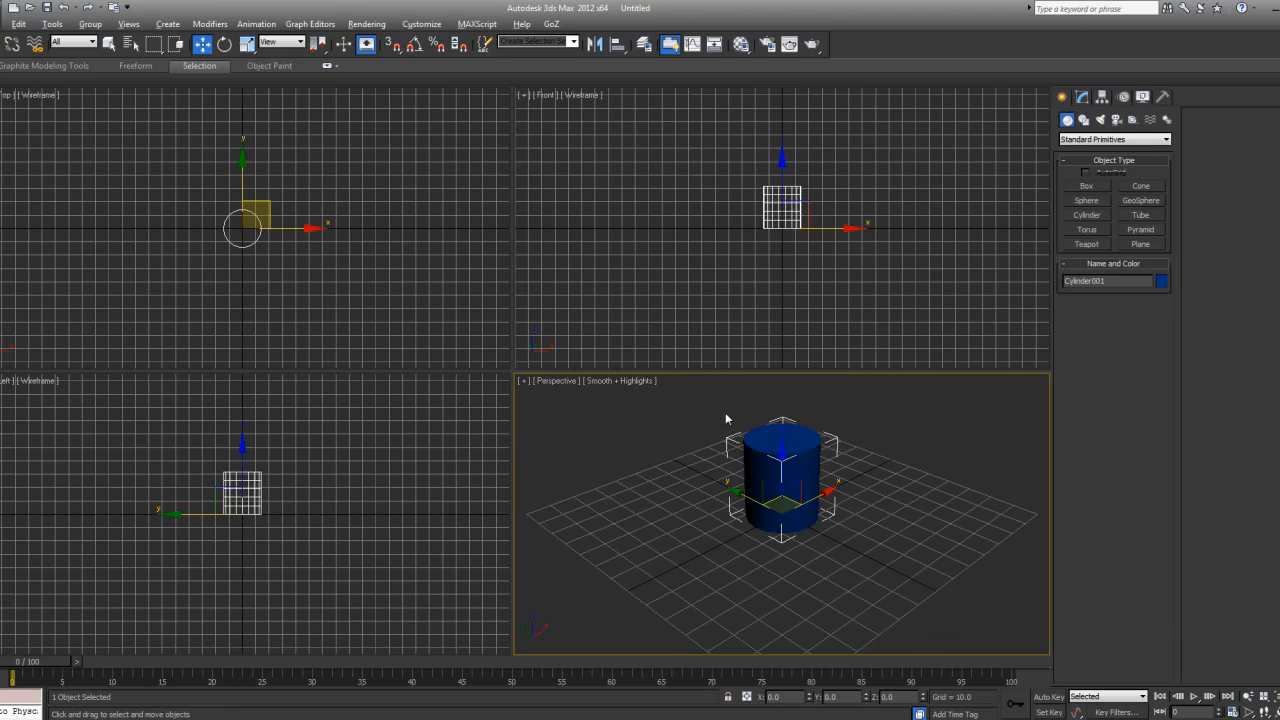
- Maximize the perspective viewport and display edged faces on the cylinder
{"action": "key", "text": "alt+w"}
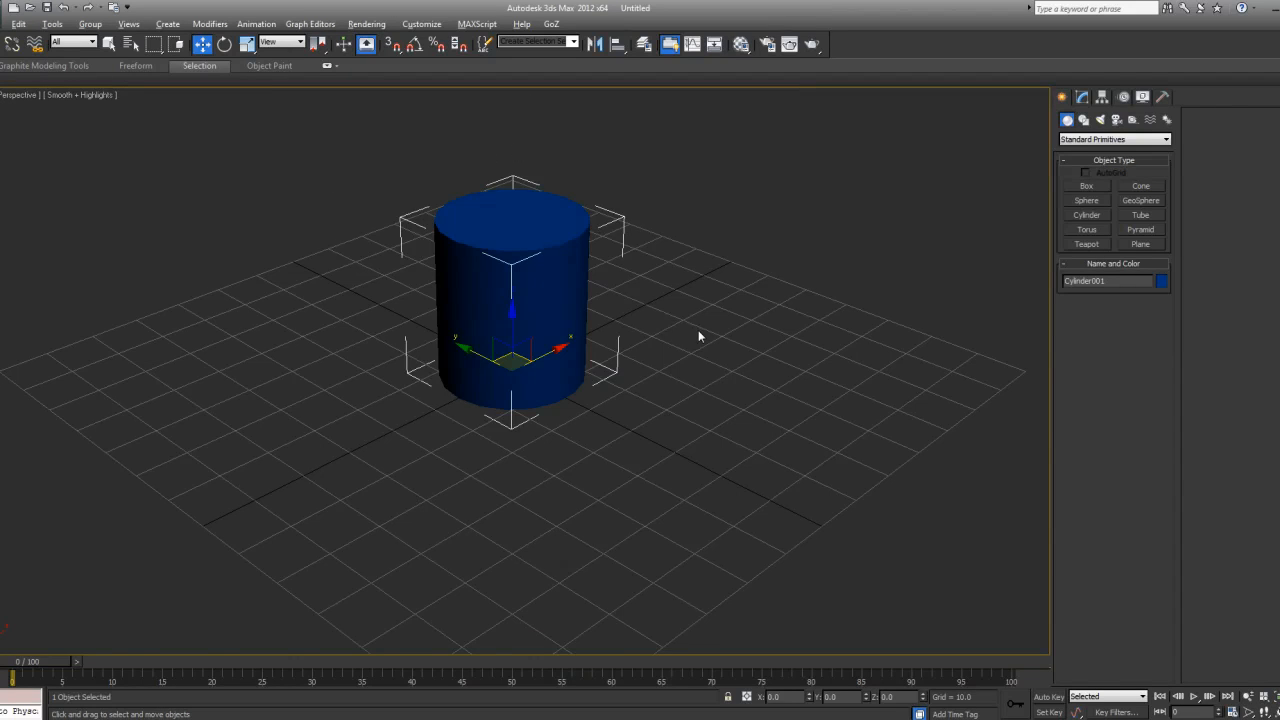
{"action": "scroll", "coordinate": [698, 336], "scroll_direction": "up", "scroll_amount": 4}
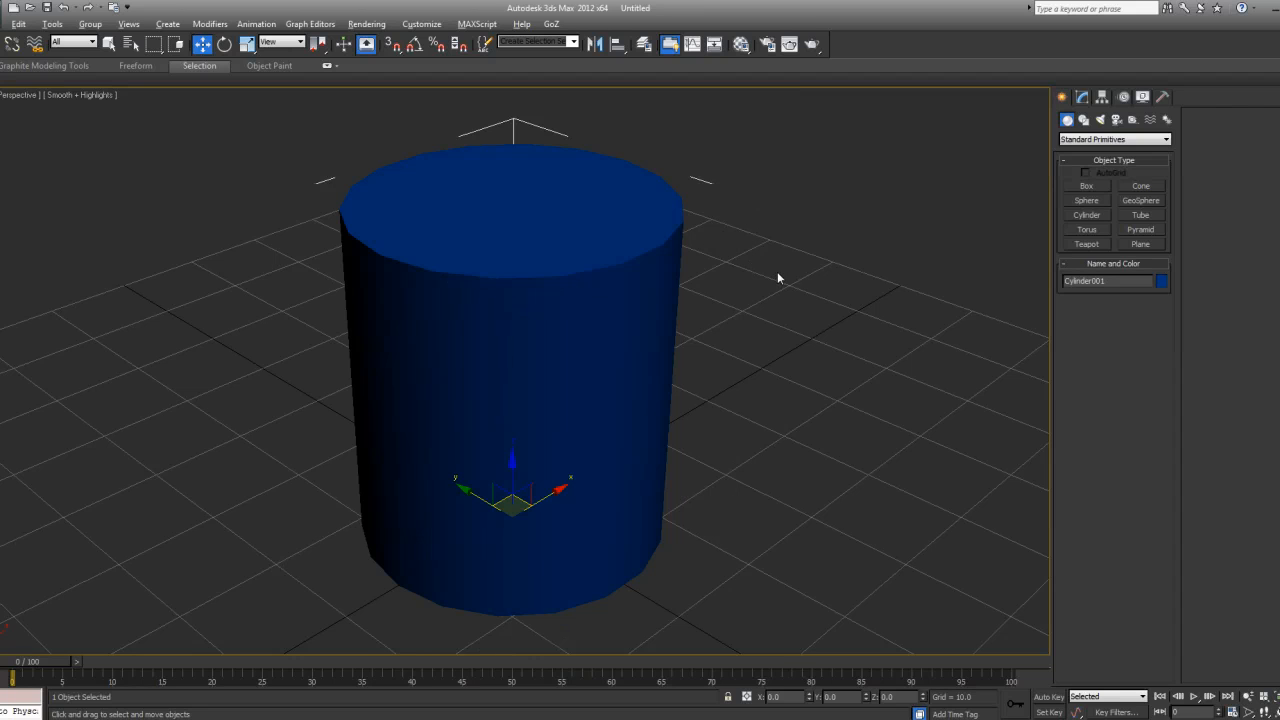
{"action": "scroll", "coordinate": [703, 311], "scroll_direction": "down", "scroll_amount": 4}
{"action": "scroll", "coordinate": [704, 313], "scroll_direction": "up", "scroll_amount": 2}
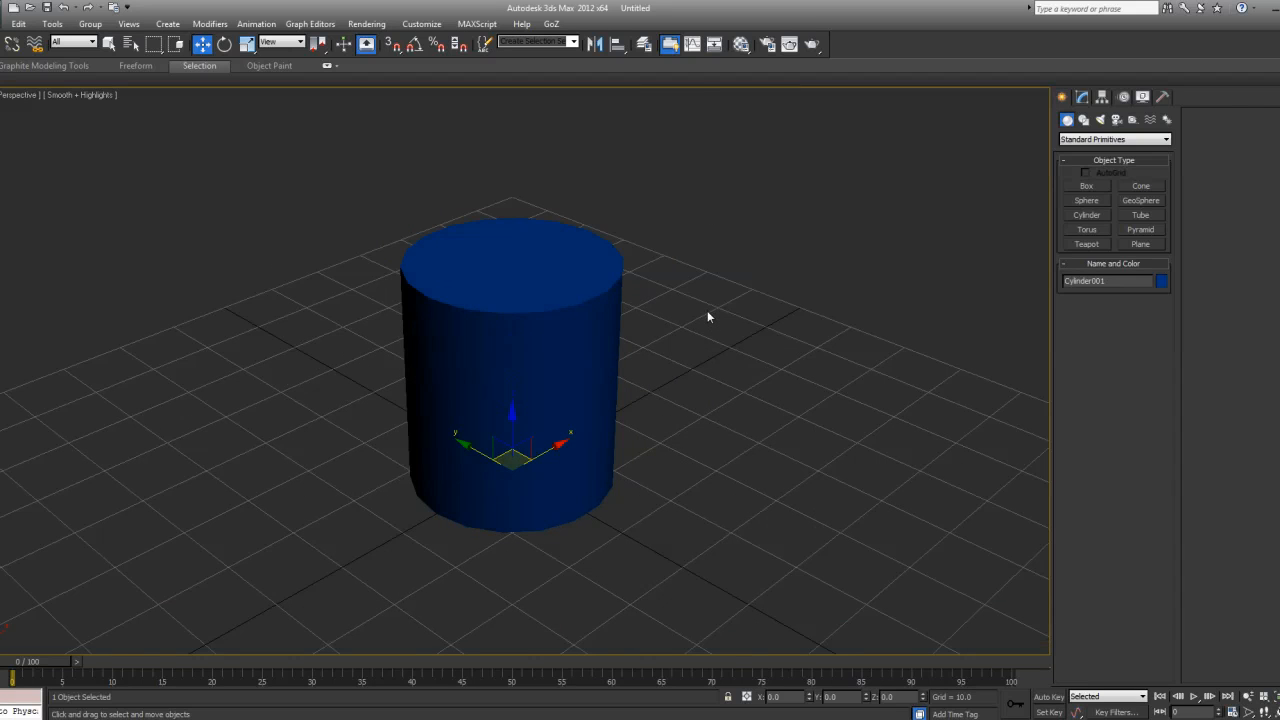
{"action": "key", "text": "F4"}
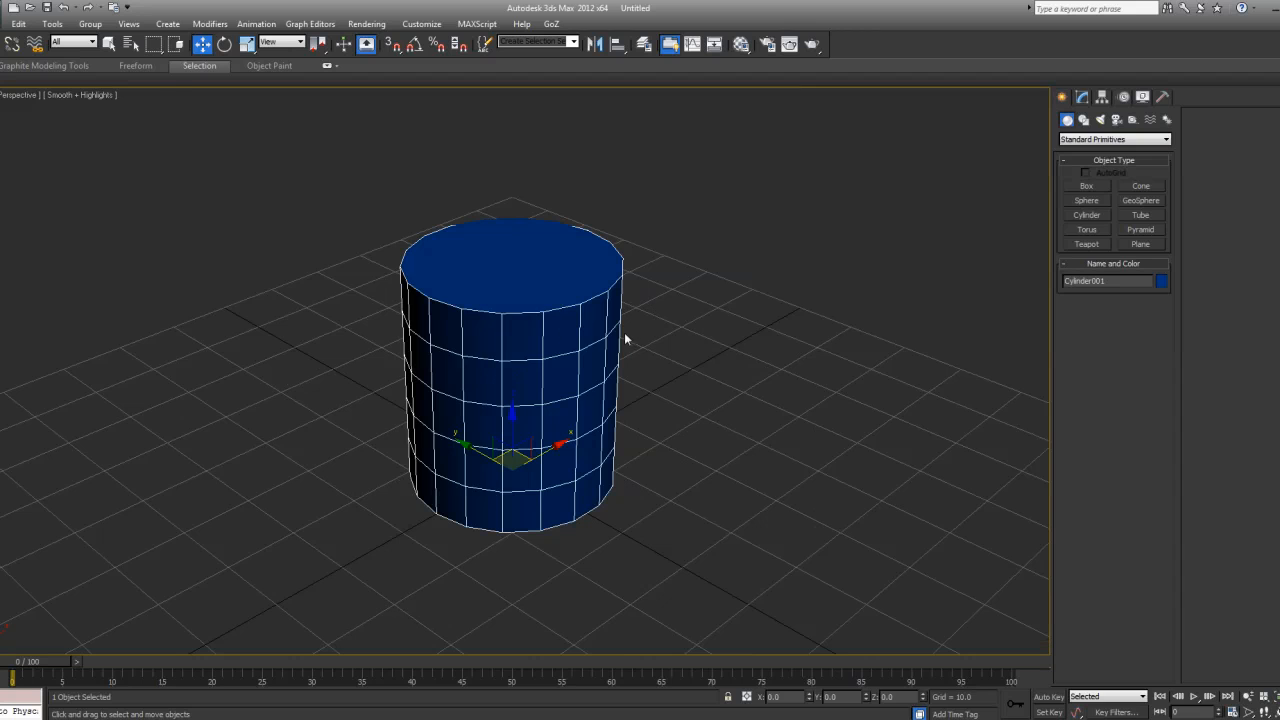
{"action": "middle_click_drag", "start_coordinate": [624, 333], "coordinate": [664, 304], "text": "alt"}
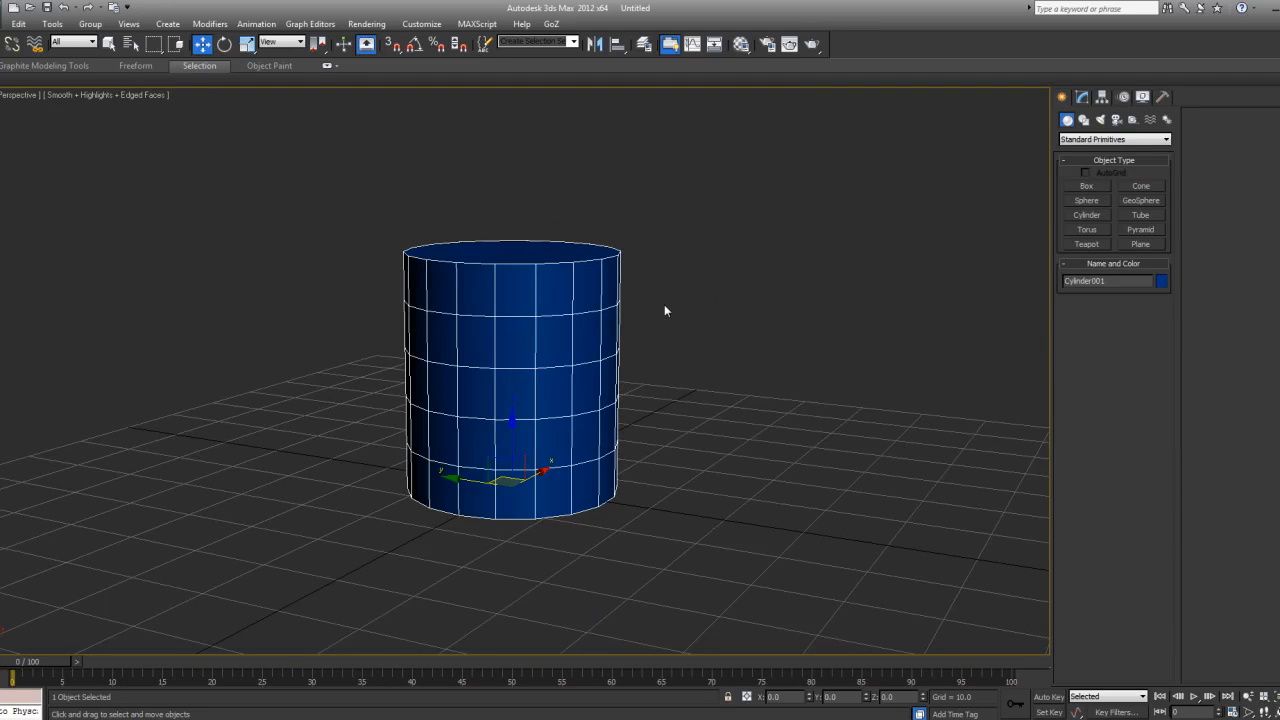
- Check the mug reference photo in Windows Photo Viewer and set the cylinder to 16 sides and 1 height segment
{"action": "left_click", "coordinate": [1083, 99]}
{"action": "middle_click_drag", "start_coordinate": [739, 292], "coordinate": [586, 333], "text": "alt"}
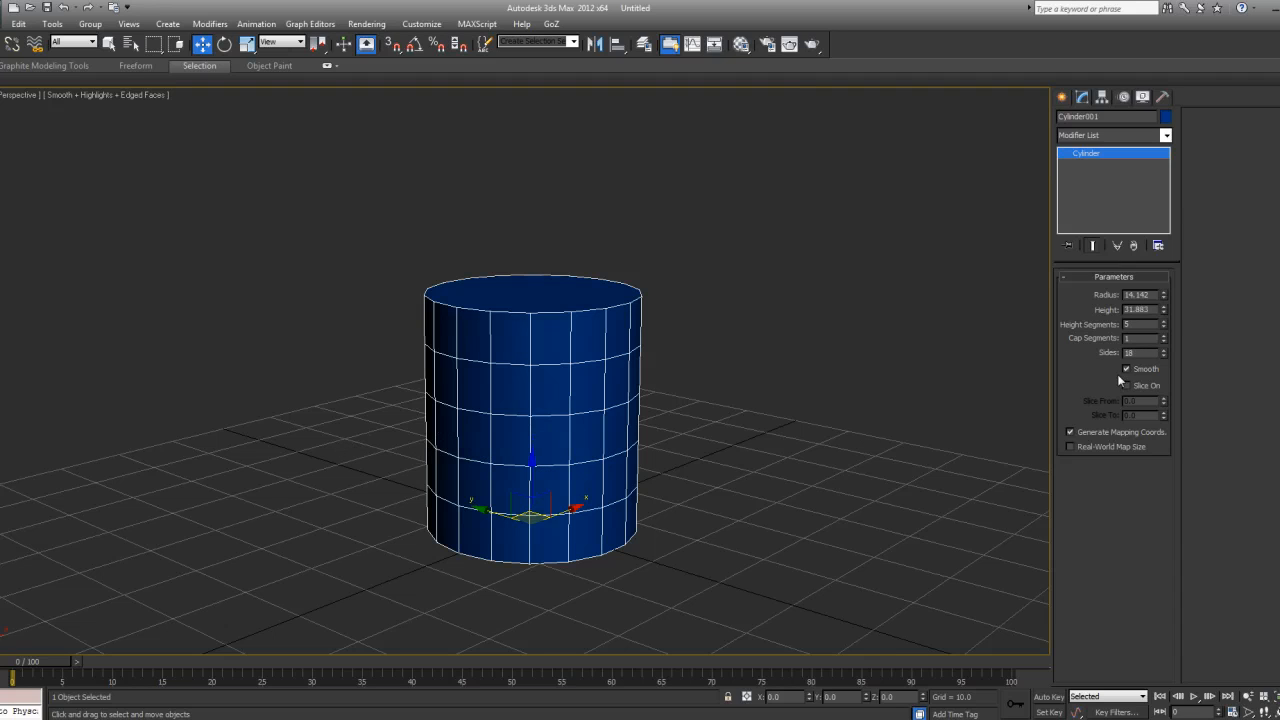
{"action": "key", "text": "alt+Tab"}
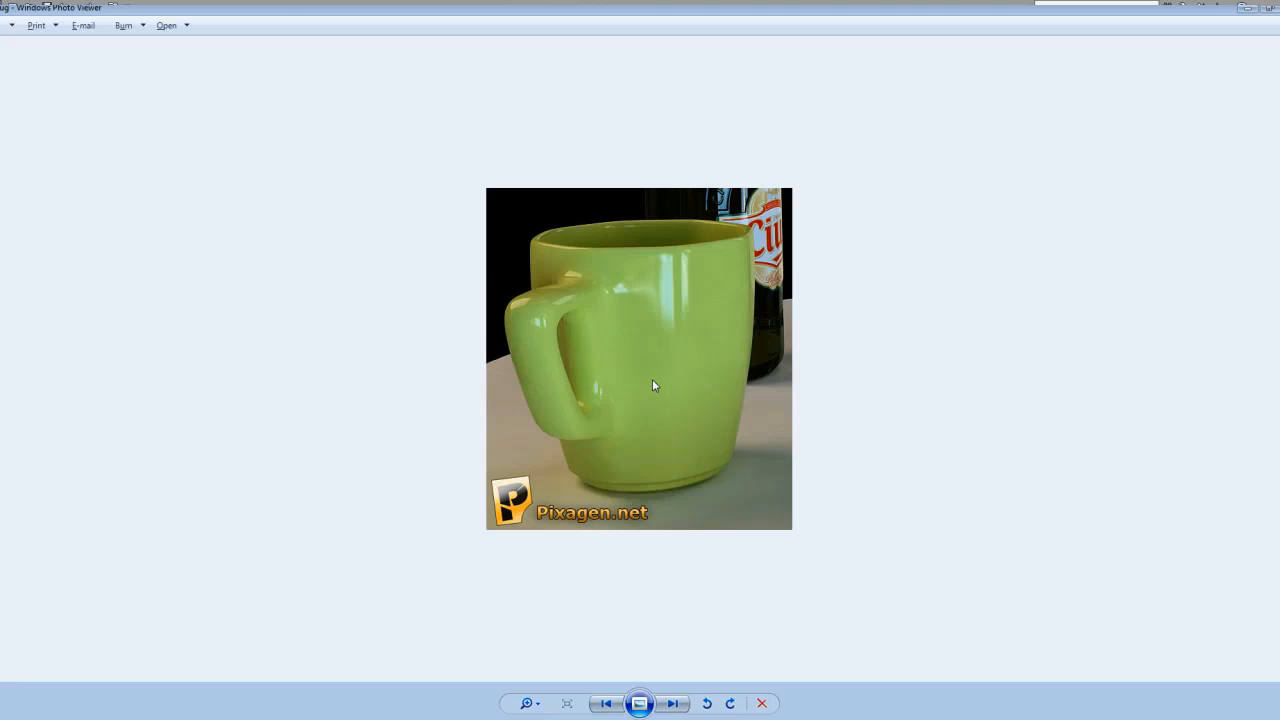
{"action": "scroll", "coordinate": [645, 383], "scroll_direction": "up", "scroll_amount": 1}
{"action": "scroll", "coordinate": [625, 340], "scroll_direction": "up", "scroll_amount": 1}
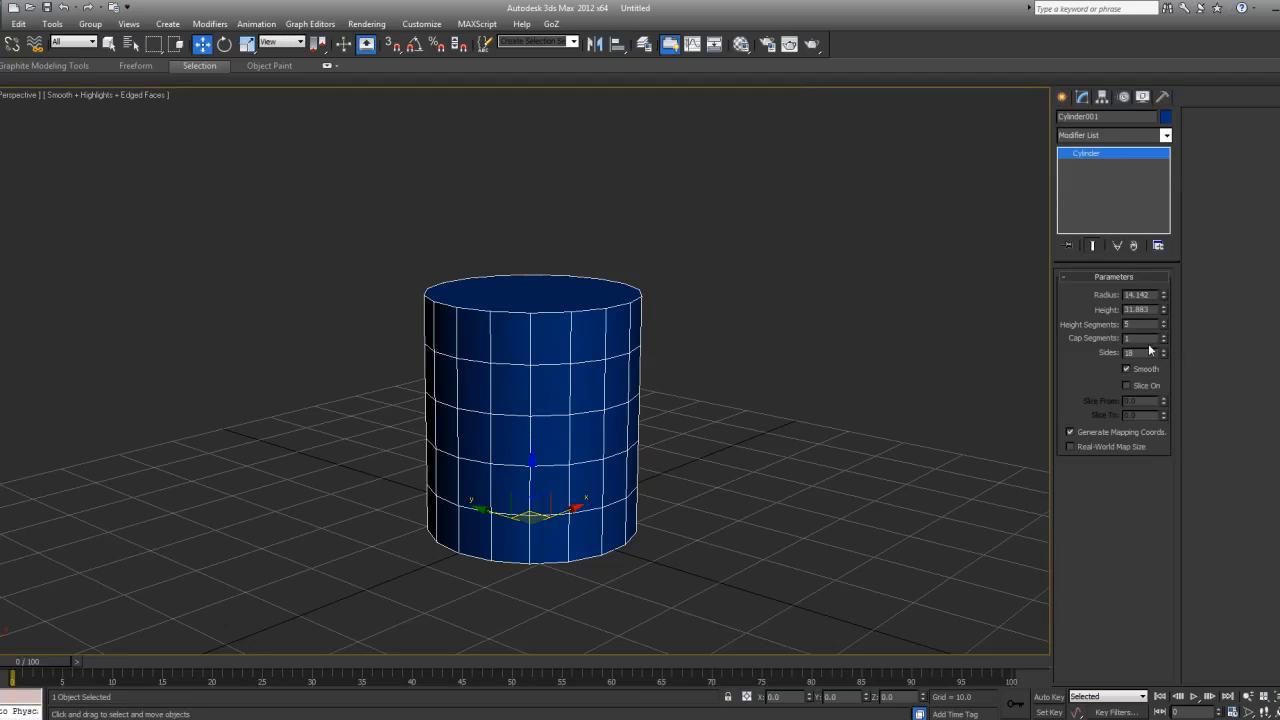
{"action": "double_click", "coordinate": [1148, 353]}
{"action": "type", "text": "16"}
{"action": "key", "text": "Return"}
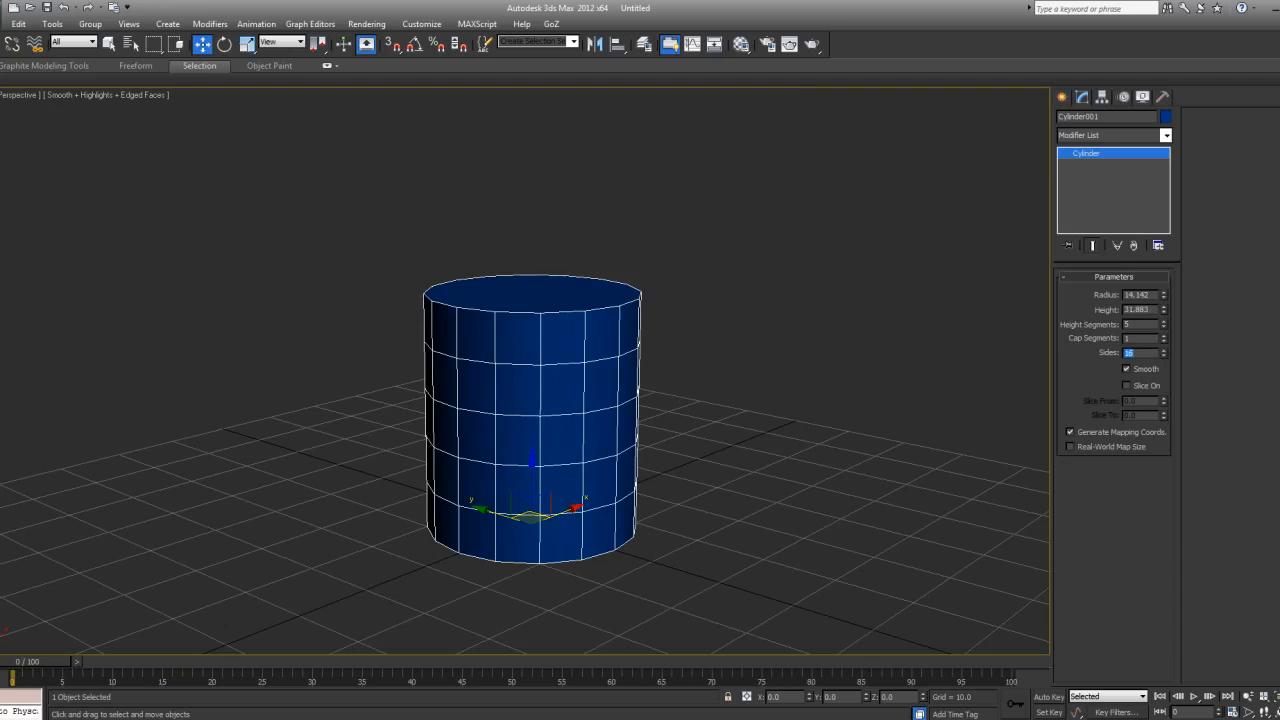
{"action": "right_click", "coordinate": [1166, 323]}
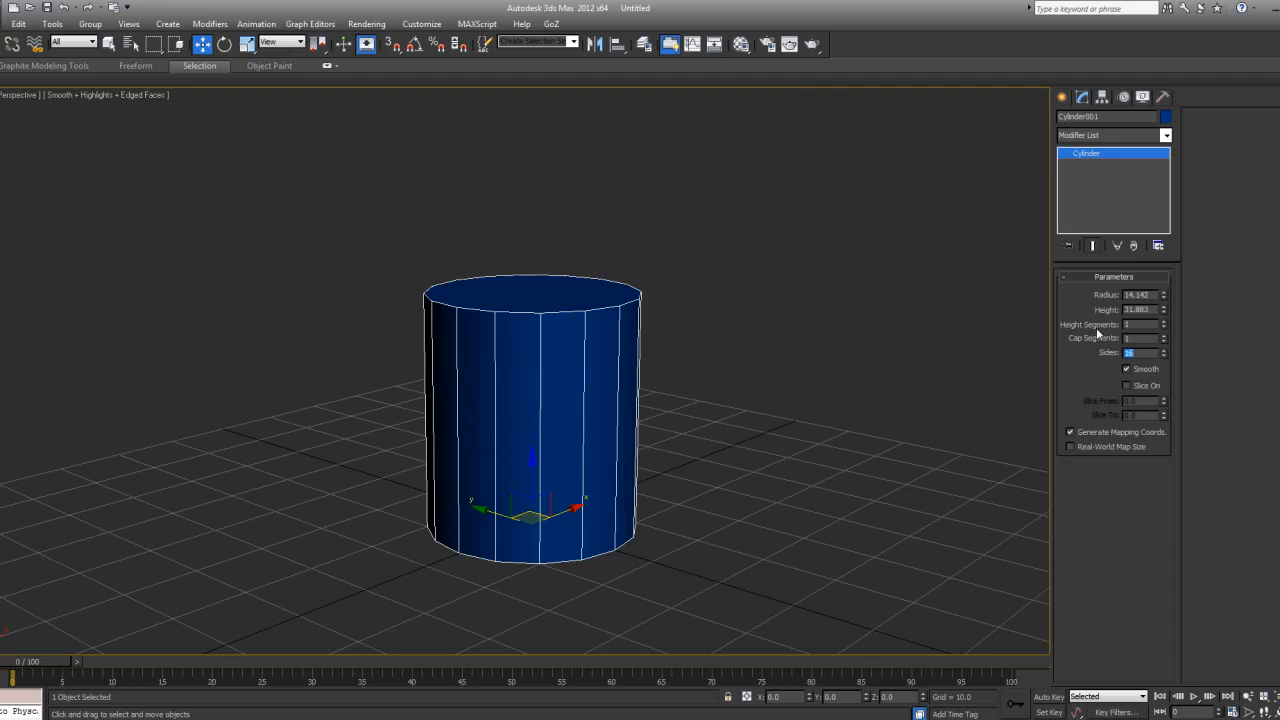
- Rename the cylinder Mug, convert it to an Editable Poly and expand its sub-object levels
{"action": "left_click", "coordinate": [1120, 120]}
{"action": "type", "text": "Mug"}
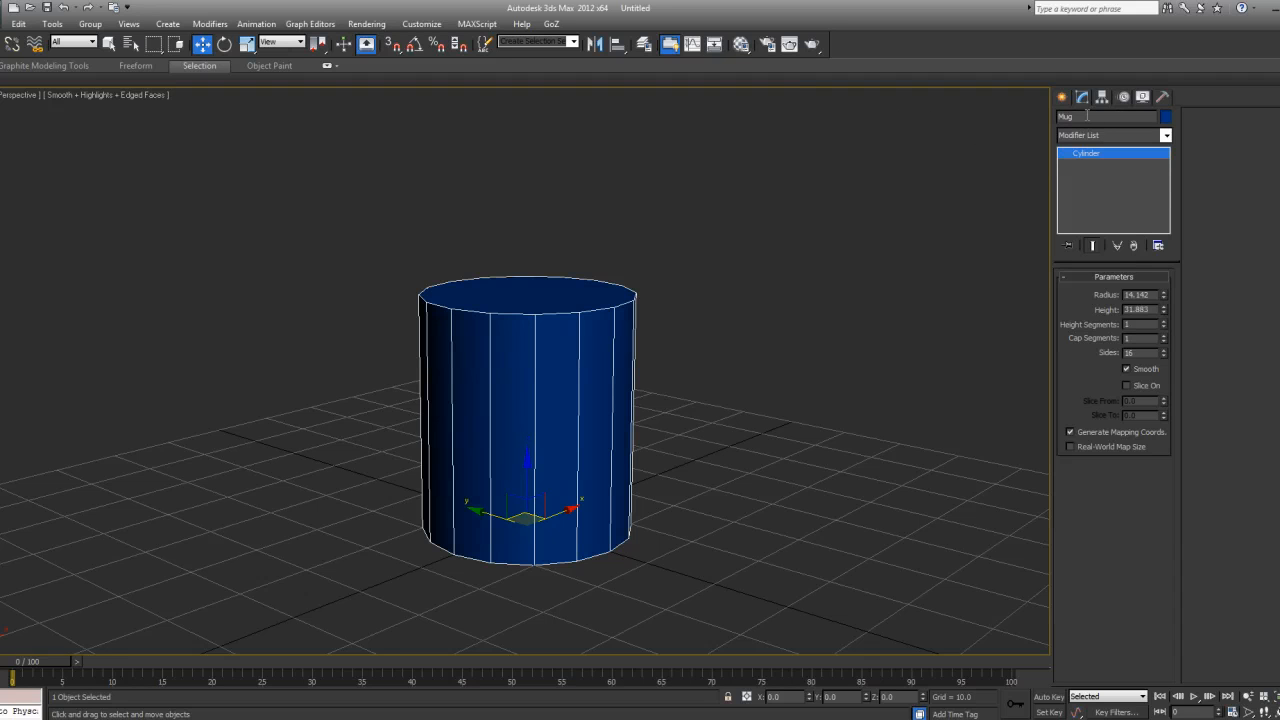
{"action": "scroll", "coordinate": [733, 268], "scroll_direction": "up", "scroll_amount": 3}
{"action": "middle_click_drag", "start_coordinate": [736, 242], "coordinate": [766, 246], "text": "alt"}
{"action": "scroll", "coordinate": [757, 260], "scroll_direction": "down", "scroll_amount": 3}
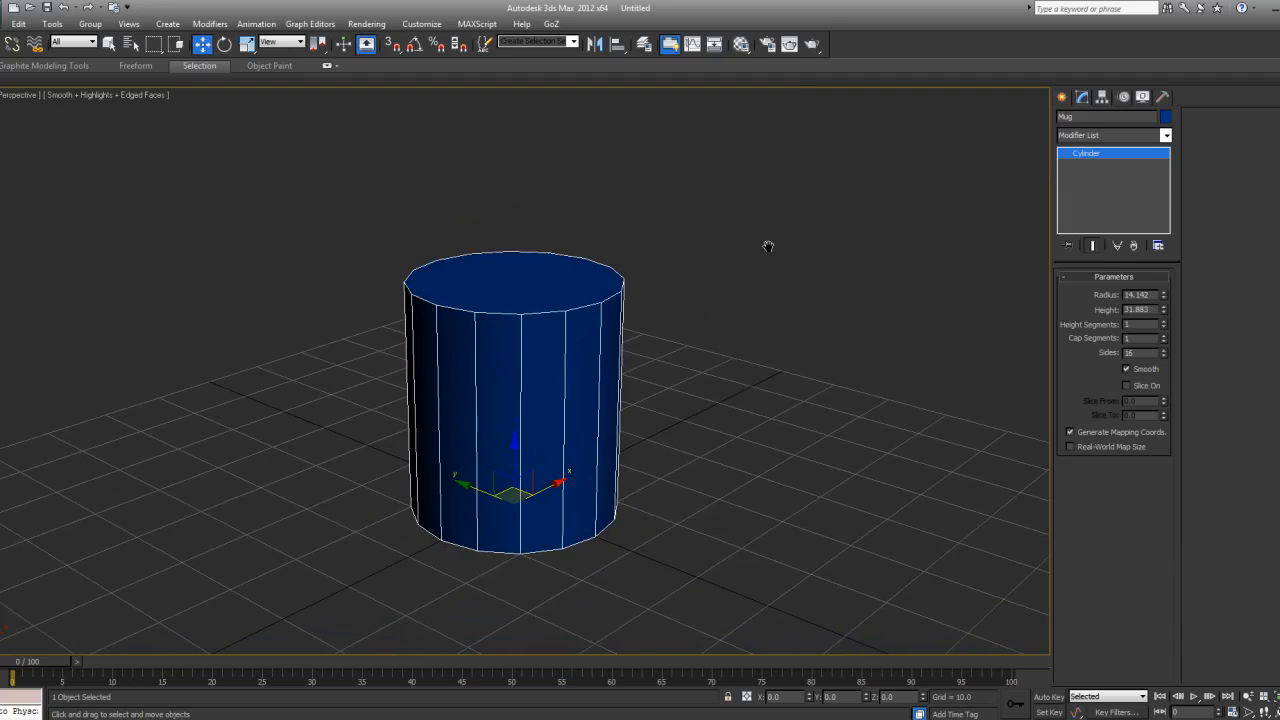
{"action": "right_click", "coordinate": [1111, 152]}
{"action": "left_click", "coordinate": [1158, 258]}
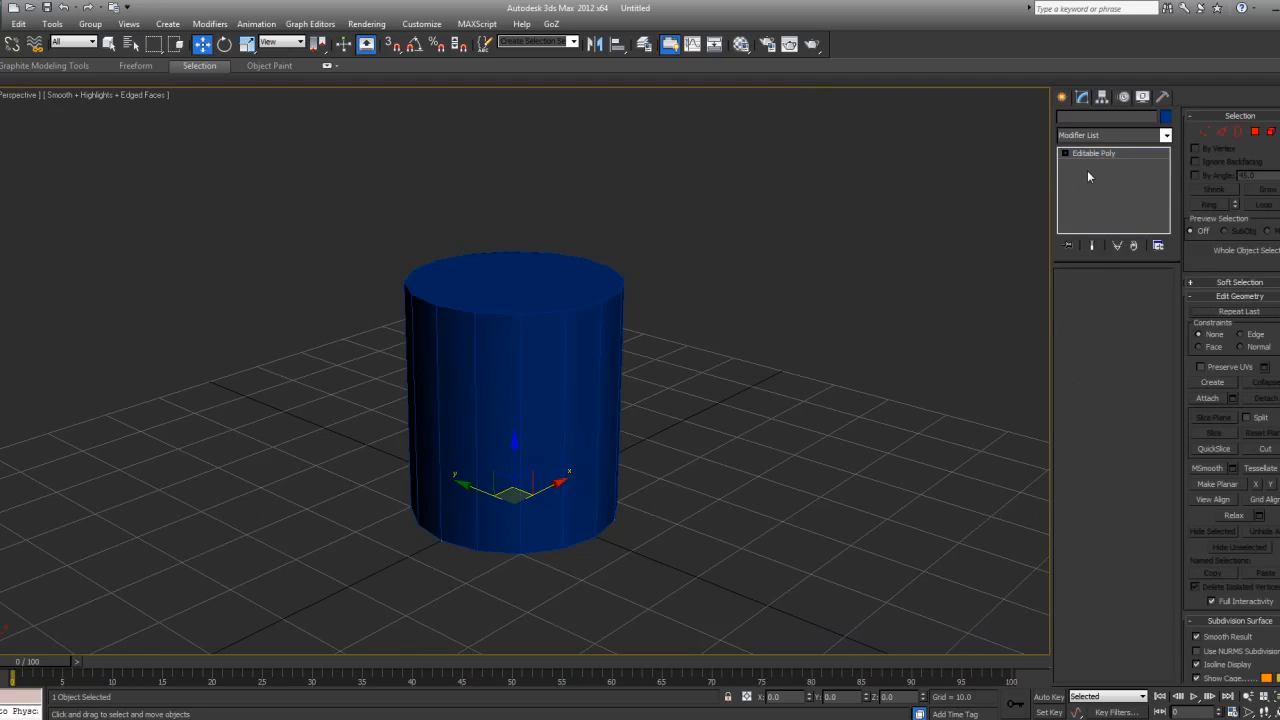
{"action": "left_click", "coordinate": [1065, 153]}
{"action": "mouse_move", "coordinate": [760, 252]}
{"action": "middle_mouse_down", "text": "alt"}
{"action": "mouse_move", "coordinate": [752, 261]}
{"action": "mouse_move", "coordinate": [779, 254]}
{"action": "middle_mouse_up", "text": "alt"}
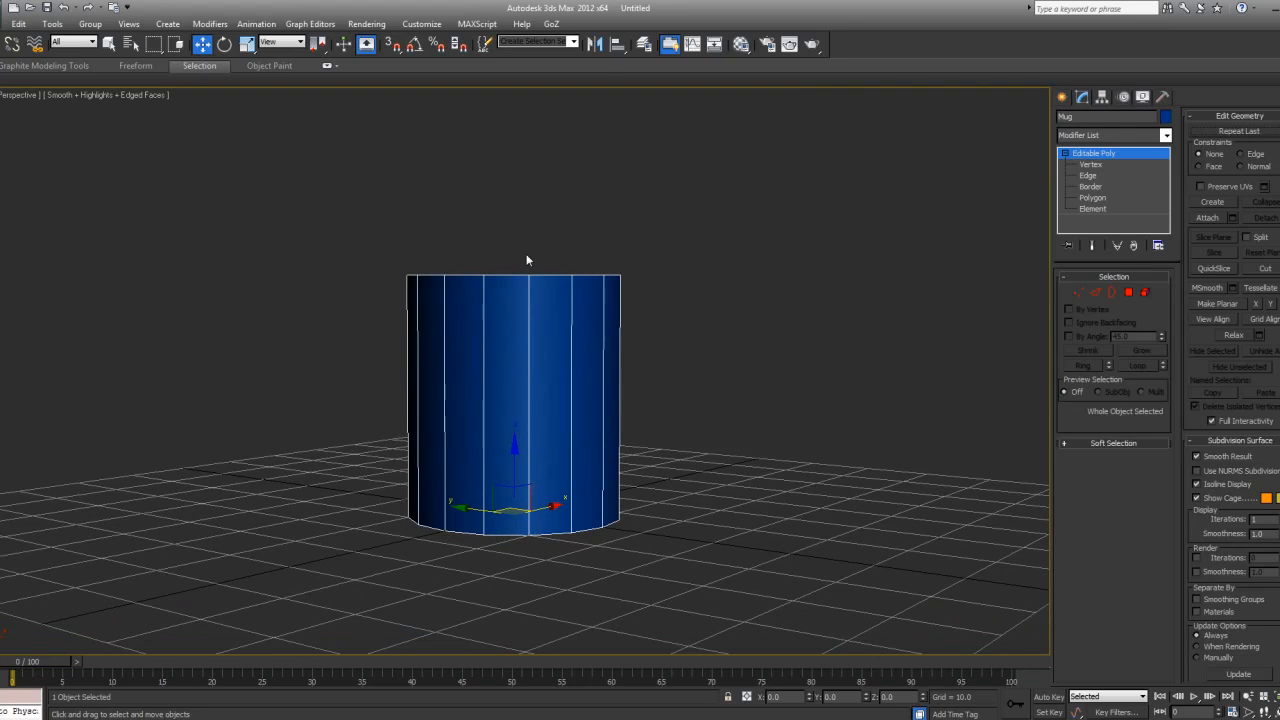
- Select all vertices of the mug's top rim and raise them to a Z height of about 37.2
{"action": "key", "text": "1"}
{"action": "middle_click_drag", "start_coordinate": [513, 277], "coordinate": [460, 246], "text": "alt"}
{"action": "left_click_drag", "start_coordinate": [348, 206], "coordinate": [716, 291]}
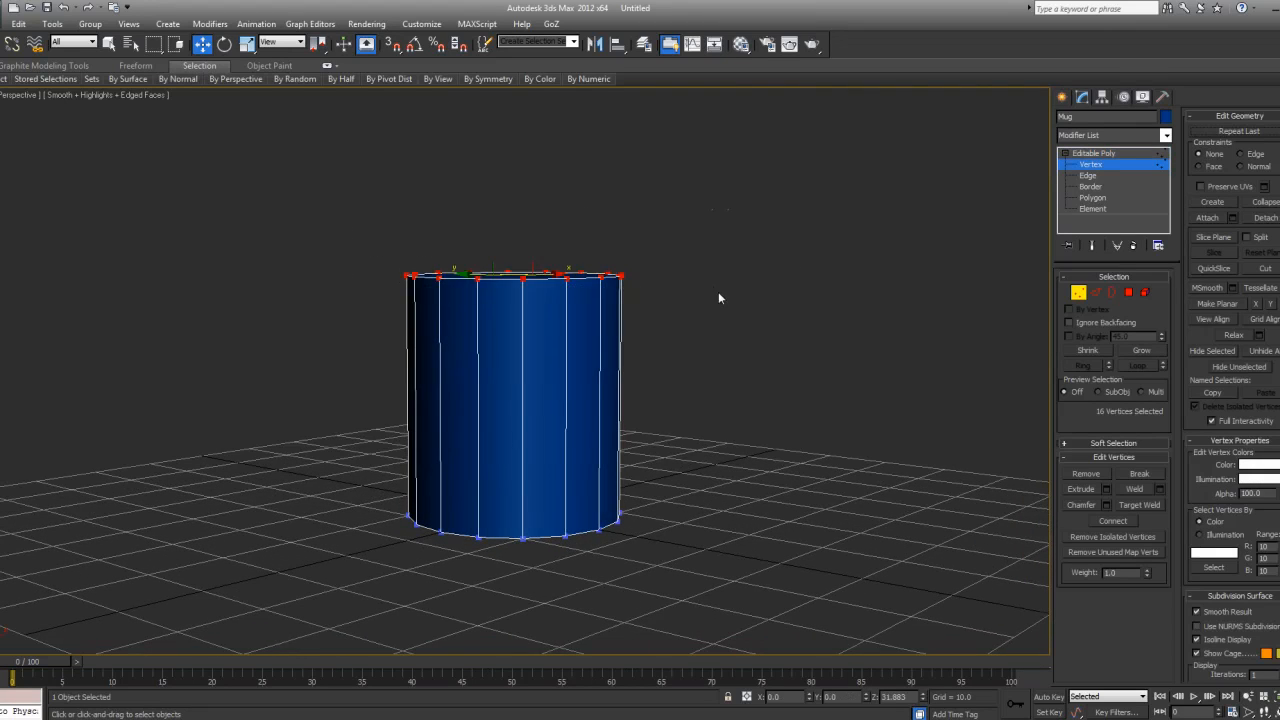
{"action": "scroll", "coordinate": [680, 288], "scroll_direction": "down", "scroll_amount": 3}
{"action": "middle_click_drag", "start_coordinate": [680, 283], "coordinate": [613, 270], "text": "alt"}
{"action": "left_click_drag", "start_coordinate": [516, 256], "coordinate": [519, 231]}
{"action": "middle_click_drag", "start_coordinate": [581, 245], "coordinate": [541, 252], "text": "alt"}
- Compare the mug's proportions with the reference photo, raise the top vertices to a Z of about 39.5 and deselect them
{"action": "key", "text": "alt+Tab"}
{"action": "scroll", "coordinate": [590, 265], "scroll_direction": "down", "scroll_amount": 2}
{"action": "scroll", "coordinate": [613, 295], "scroll_direction": "down", "scroll_amount": 1}
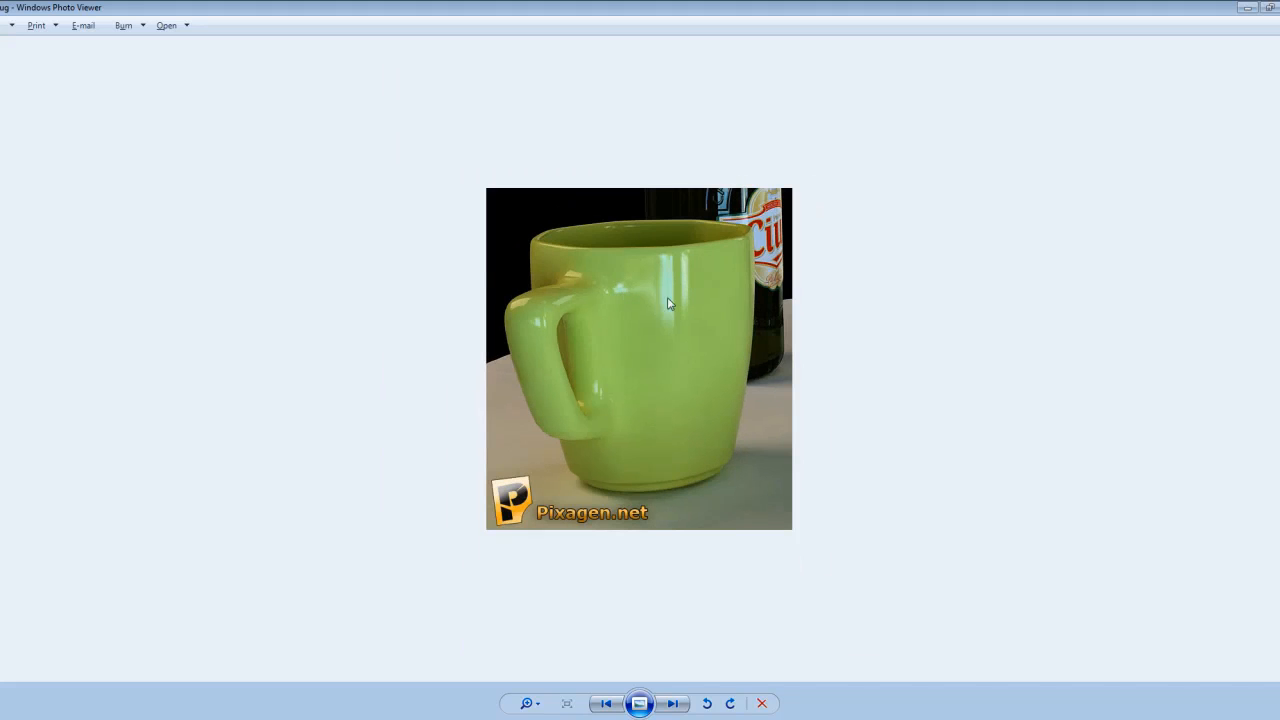
{"action": "key", "text": "alt+Tab"}
{"action": "middle_click_drag", "start_coordinate": [636, 315], "coordinate": [642, 299], "text": "alt"}
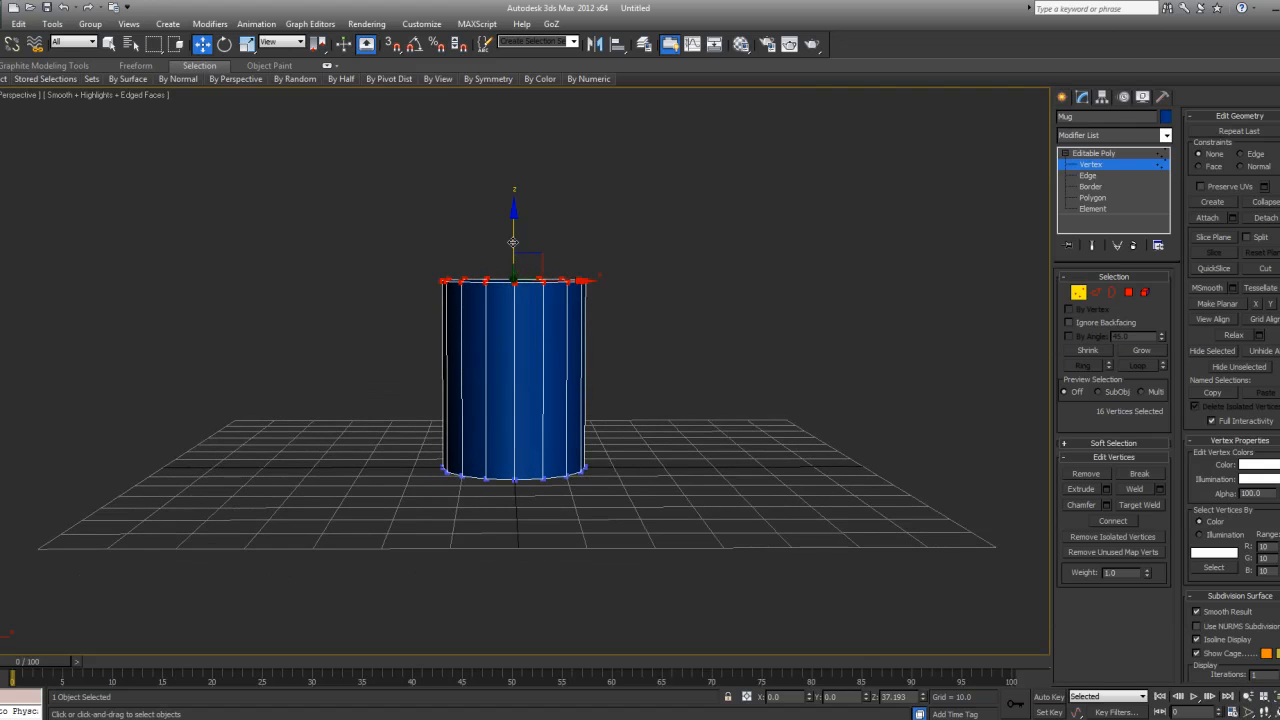
{"action": "left_click_drag", "start_coordinate": [513, 232], "coordinate": [518, 217]}
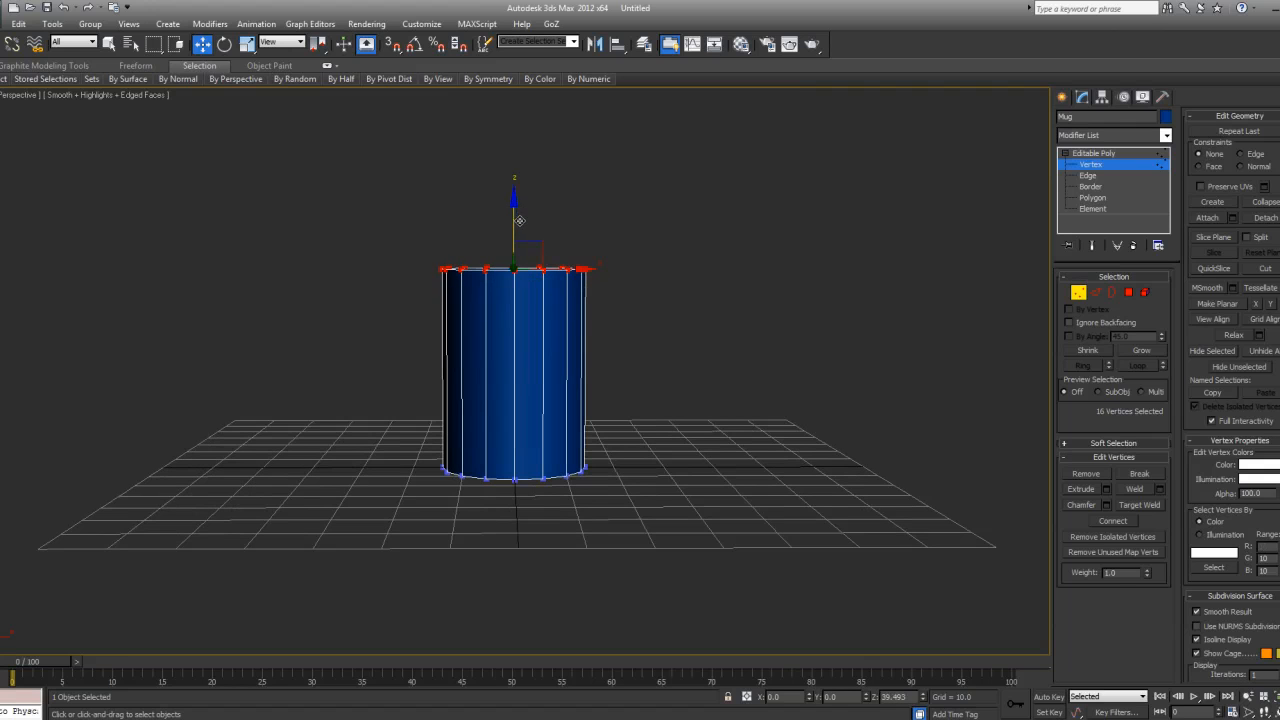
{"action": "middle_click_drag", "start_coordinate": [518, 217], "coordinate": [568, 243], "text": "alt"}
{"action": "left_click", "coordinate": [690, 256]}
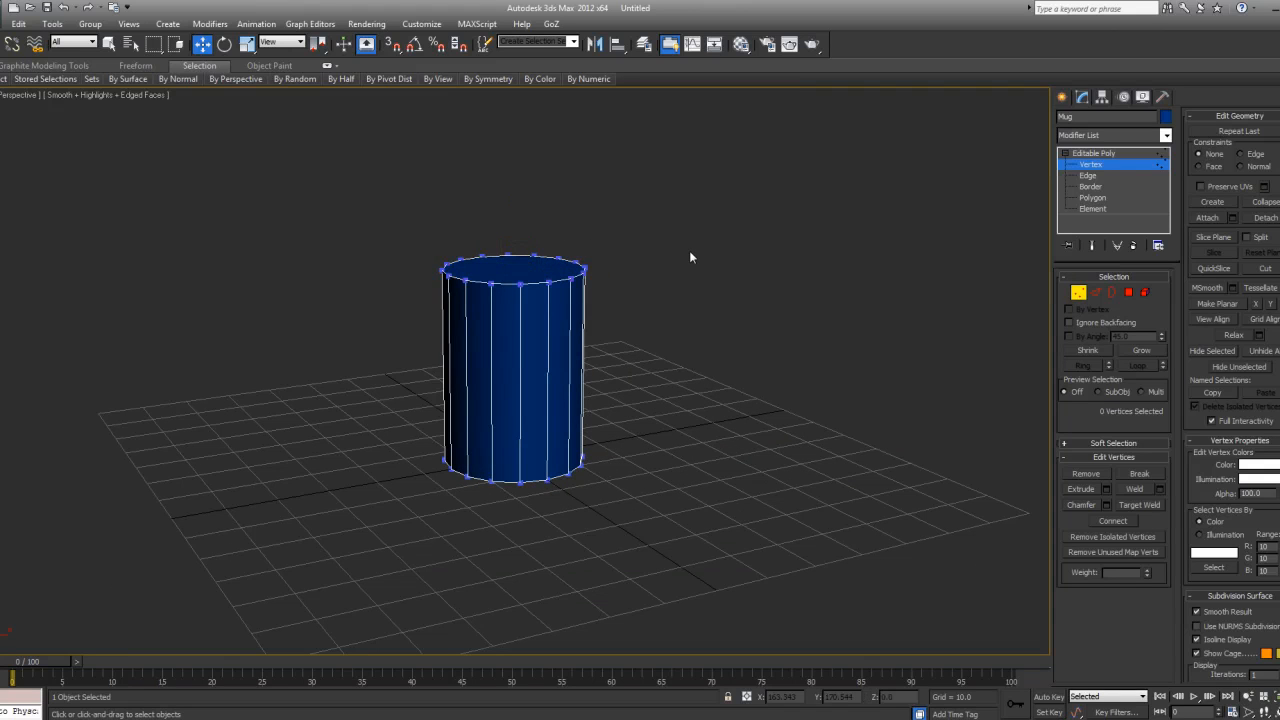
- Select every other vertical edge around the mug's side at the edge sub-object level
{"action": "middle_click_drag", "start_coordinate": [631, 255], "coordinate": [654, 301], "text": "alt"}
{"action": "scroll", "coordinate": [640, 254], "scroll_direction": "up", "scroll_amount": 3}
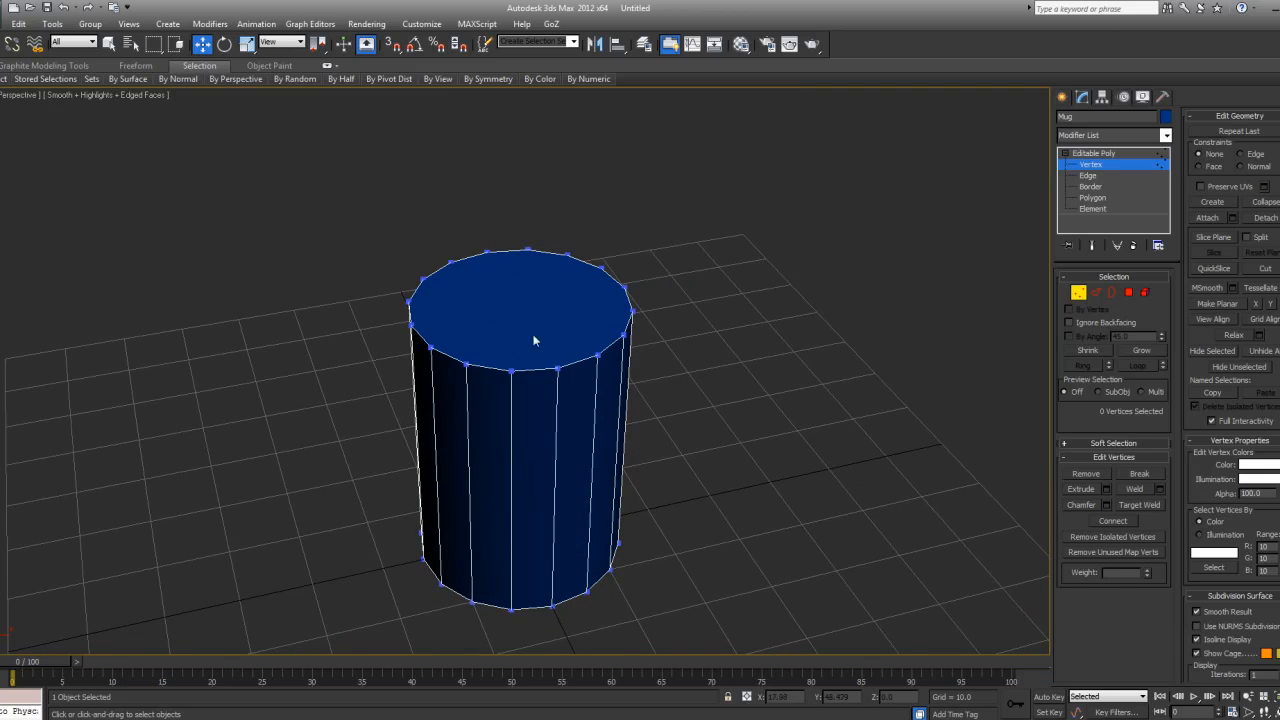
{"action": "mouse_move", "coordinate": [626, 329]}
{"action": "middle_mouse_down", "text": "alt"}
{"action": "mouse_move", "coordinate": [651, 263]}
{"action": "mouse_move", "coordinate": [779, 309]}
{"action": "mouse_move", "coordinate": [604, 319]}
{"action": "middle_mouse_up", "text": "alt"}
{"action": "middle_click_drag", "start_coordinate": [737, 316], "coordinate": [538, 415], "text": "alt"}
{"action": "key", "text": "2"}
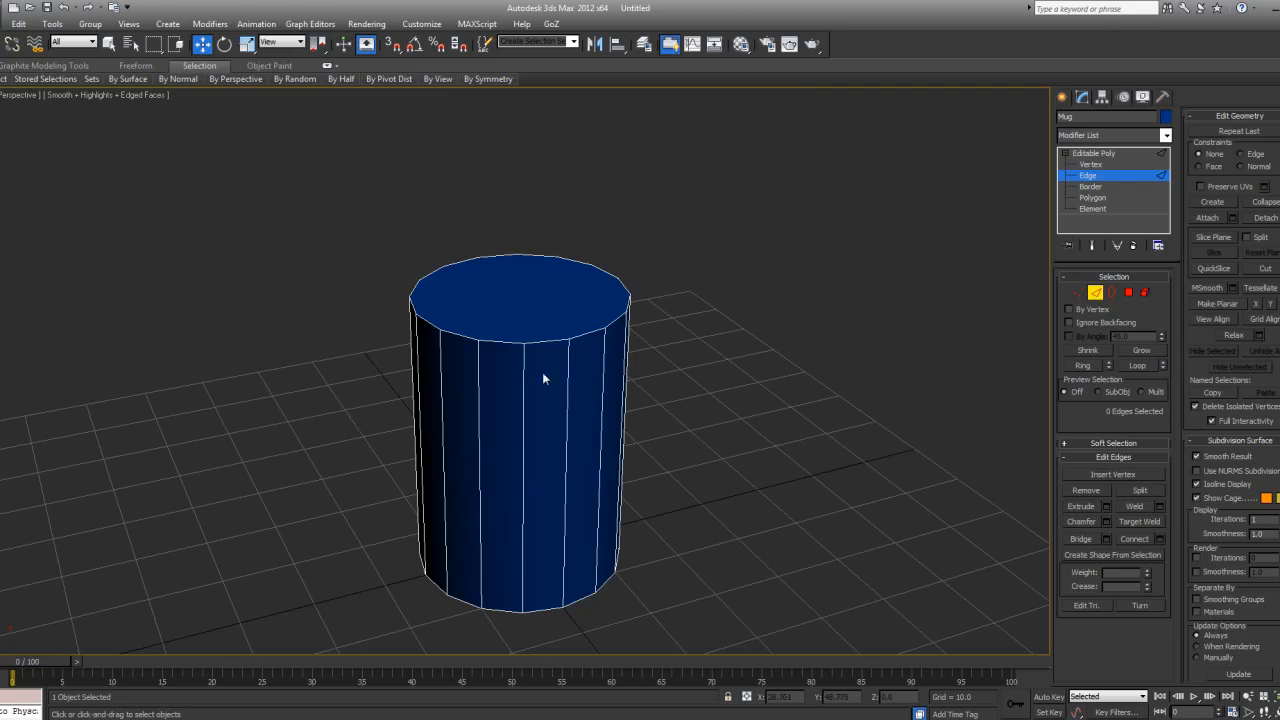
{"action": "left_click", "coordinate": [567, 359]}
{"action": "key", "text": "q"}
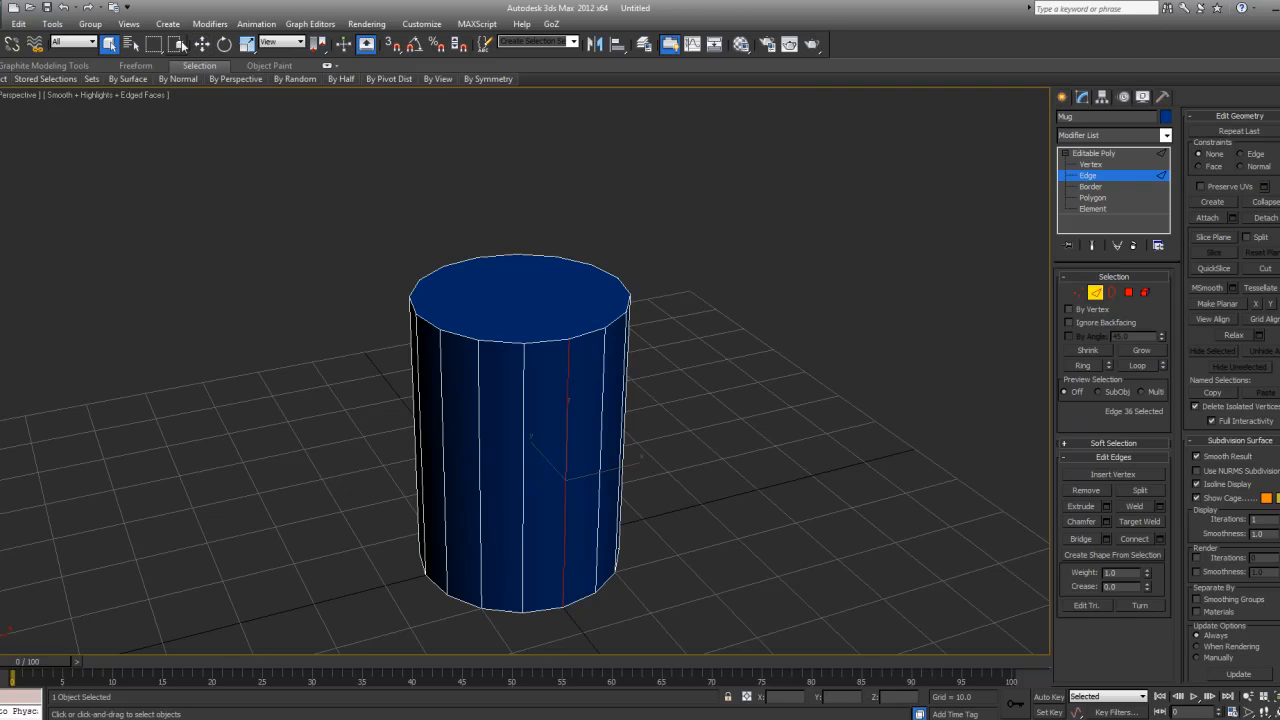
{"action": "left_click", "coordinate": [478, 364], "text": "ctrl"}
{"action": "middle_click_drag", "start_coordinate": [429, 357], "coordinate": [544, 399], "text": "alt"}
{"action": "left_click", "coordinate": [420, 397], "text": "ctrl"}
{"action": "left_click", "coordinate": [494, 392], "text": "ctrl"}
{"action": "left_click", "coordinate": [545, 403], "text": "ctrl"}
{"action": "left_click", "coordinate": [445, 392], "text": "ctrl"}
{"action": "middle_click_drag", "start_coordinate": [445, 392], "coordinate": [574, 457], "text": "alt"}
{"action": "left_click", "coordinate": [553, 387], "text": "ctrl"}
{"action": "left_click", "coordinate": [513, 387], "text": "ctrl"}
{"action": "scroll", "coordinate": [574, 457], "scroll_direction": "up", "scroll_amount": 3}
{"action": "middle_click_drag", "start_coordinate": [482, 461], "coordinate": [595, 389], "text": "alt"}
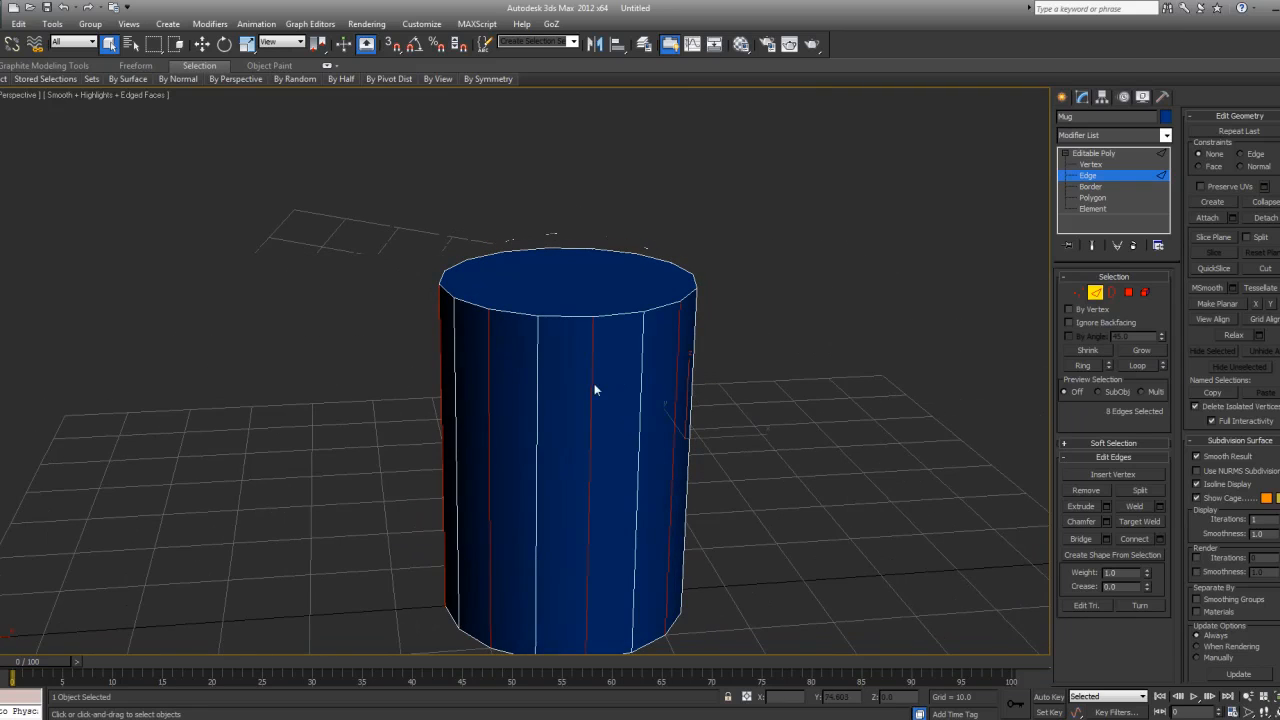
{"action": "middle_click_drag", "start_coordinate": [725, 438], "coordinate": [553, 508], "text": "alt"}
{"action": "key", "text": "w"}
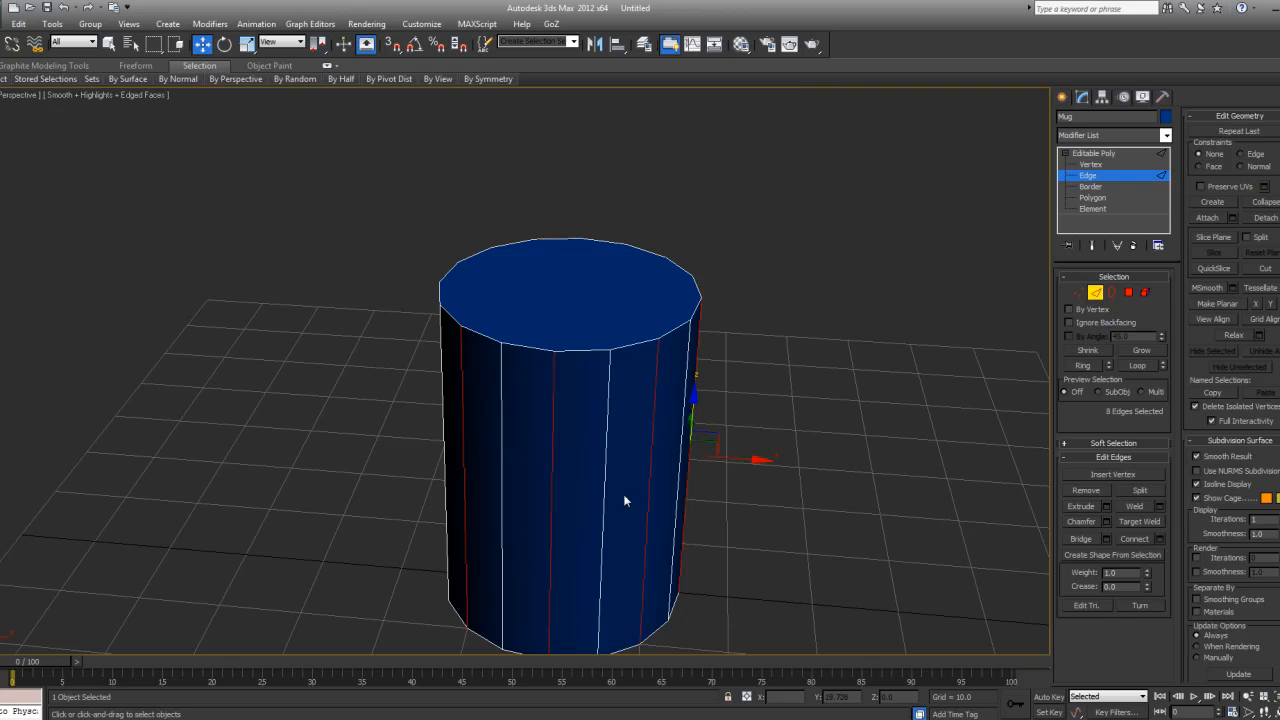
- Try to chamfer the eight selected vertical edges with an extra middle segment between each chamfered pair
{"action": "left_click", "coordinate": [1106, 521]}
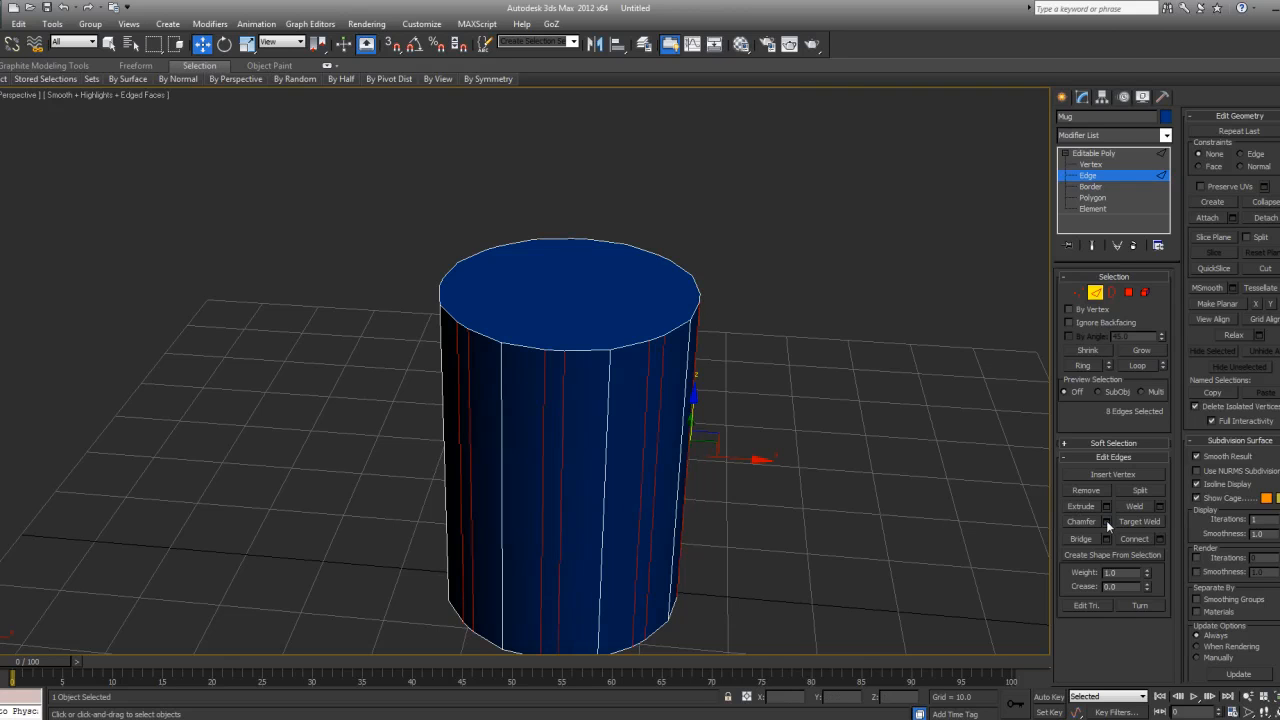
{"action": "middle_click_drag", "start_coordinate": [718, 465], "coordinate": [586, 463], "text": "alt"}
{"action": "scroll", "coordinate": [569, 457], "scroll_direction": "up", "scroll_amount": 3}
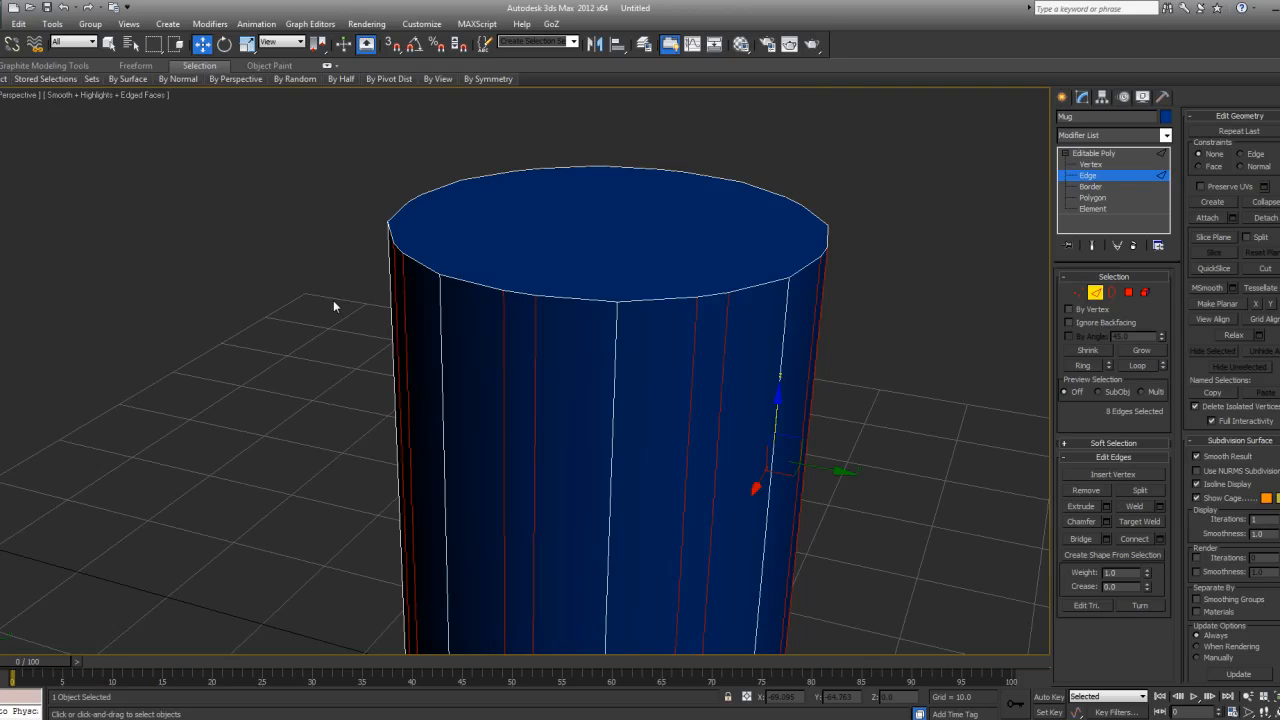
{"action": "right_click", "coordinate": [333, 300]}
{"action": "left_click_drag", "start_coordinate": [332, 300], "coordinate": [340, 300]}
{"action": "mouse_move", "coordinate": [528, 332]}
{"action": "left_mouse_down"}
{"action": "mouse_move", "coordinate": [477, 333]}
{"action": "mouse_move", "coordinate": [511, 326]}
{"action": "left_mouse_up"}
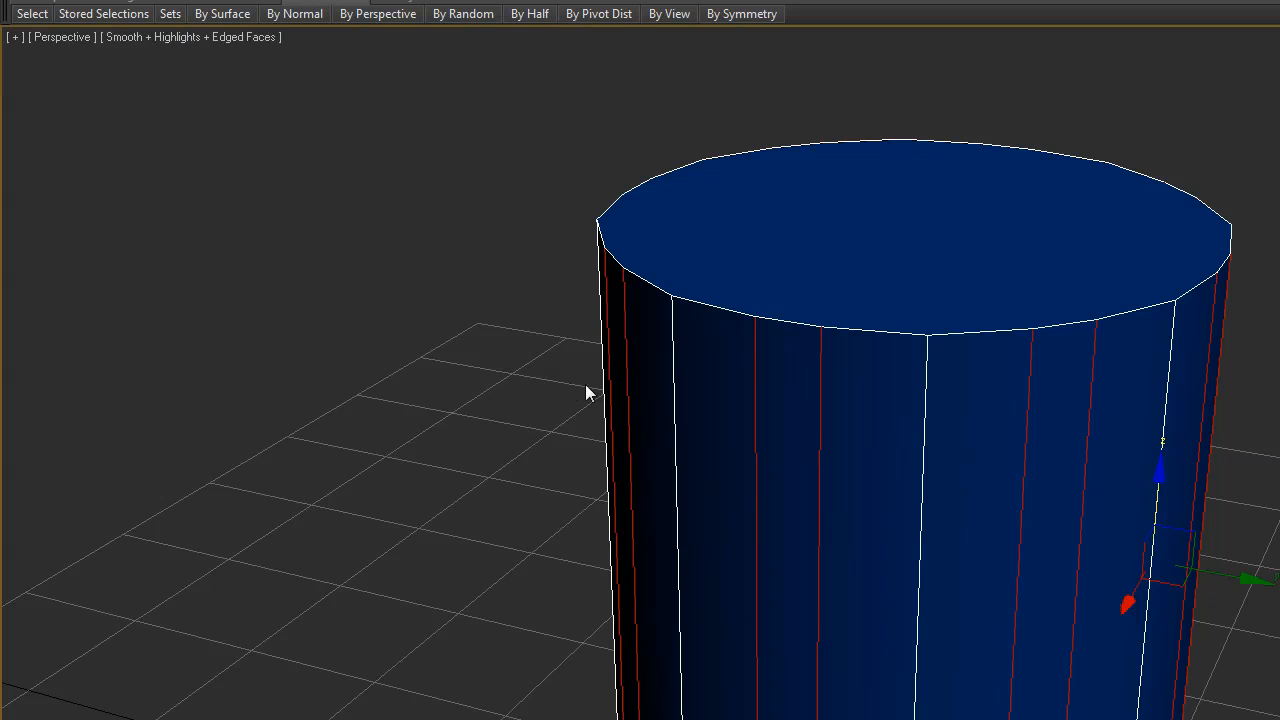
{"action": "left_click", "coordinate": [516, 358]}
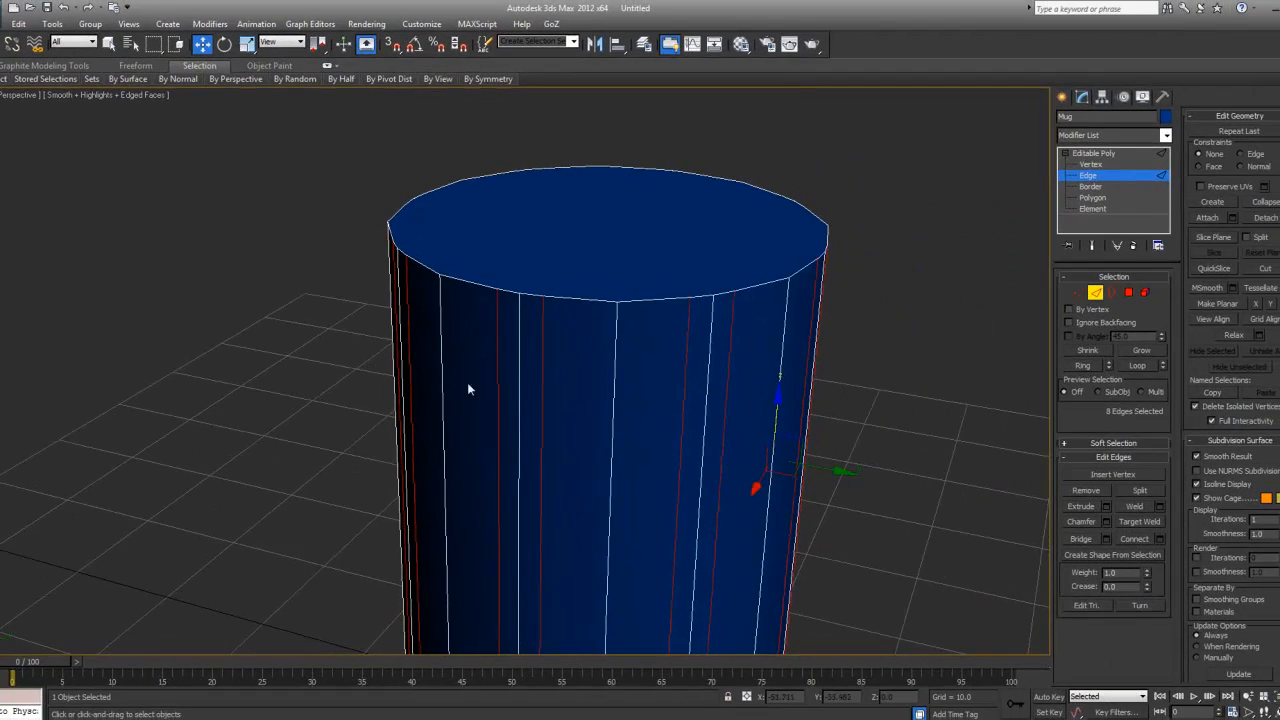
- Inspect the chamfer with edged faces turned off and on, and discard it
{"action": "scroll", "coordinate": [781, 460], "scroll_direction": "down", "scroll_amount": 5}
{"action": "scroll", "coordinate": [516, 389], "scroll_direction": "up", "scroll_amount": 5}
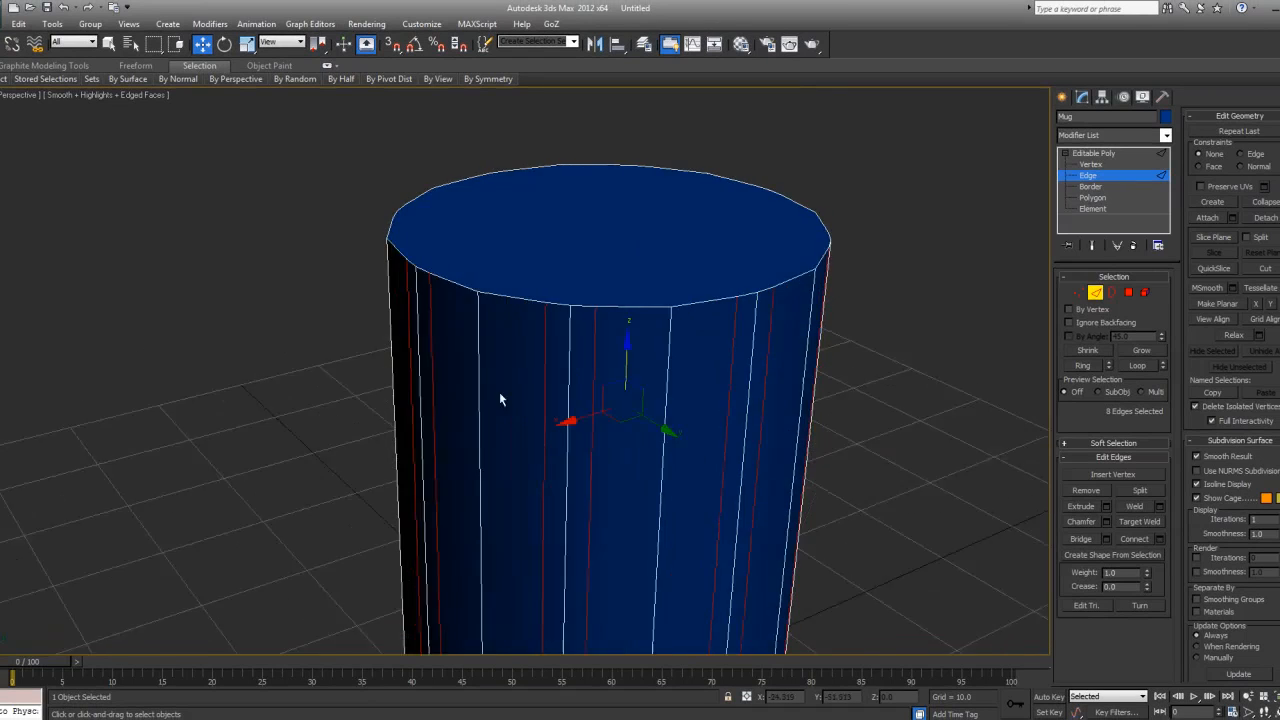
{"action": "scroll", "coordinate": [516, 393], "scroll_direction": "down", "scroll_amount": 5}
{"action": "key", "text": "F4"}
{"action": "scroll", "coordinate": [516, 423], "scroll_direction": "up", "scroll_amount": 3}
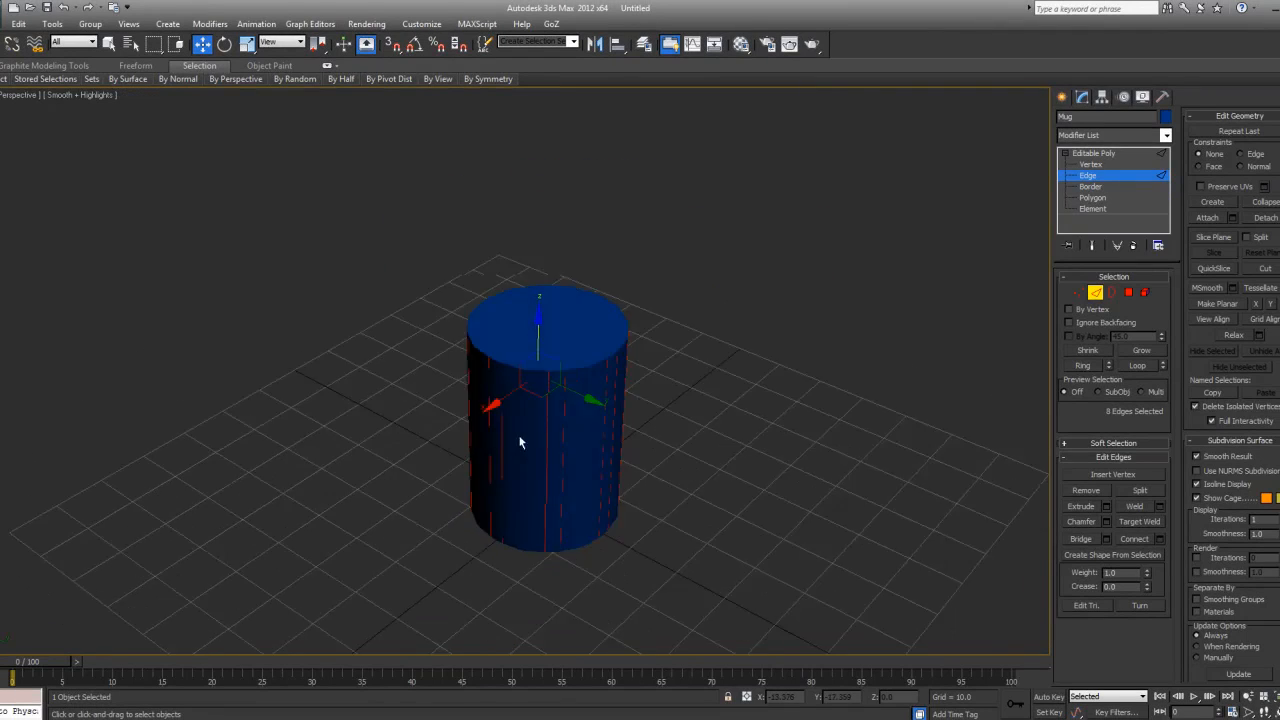
{"action": "key", "text": "F4"}
{"action": "scroll", "coordinate": [519, 443], "scroll_direction": "up", "scroll_amount": 3}
{"action": "middle_click_drag", "start_coordinate": [431, 427], "coordinate": [414, 380], "text": "alt"}
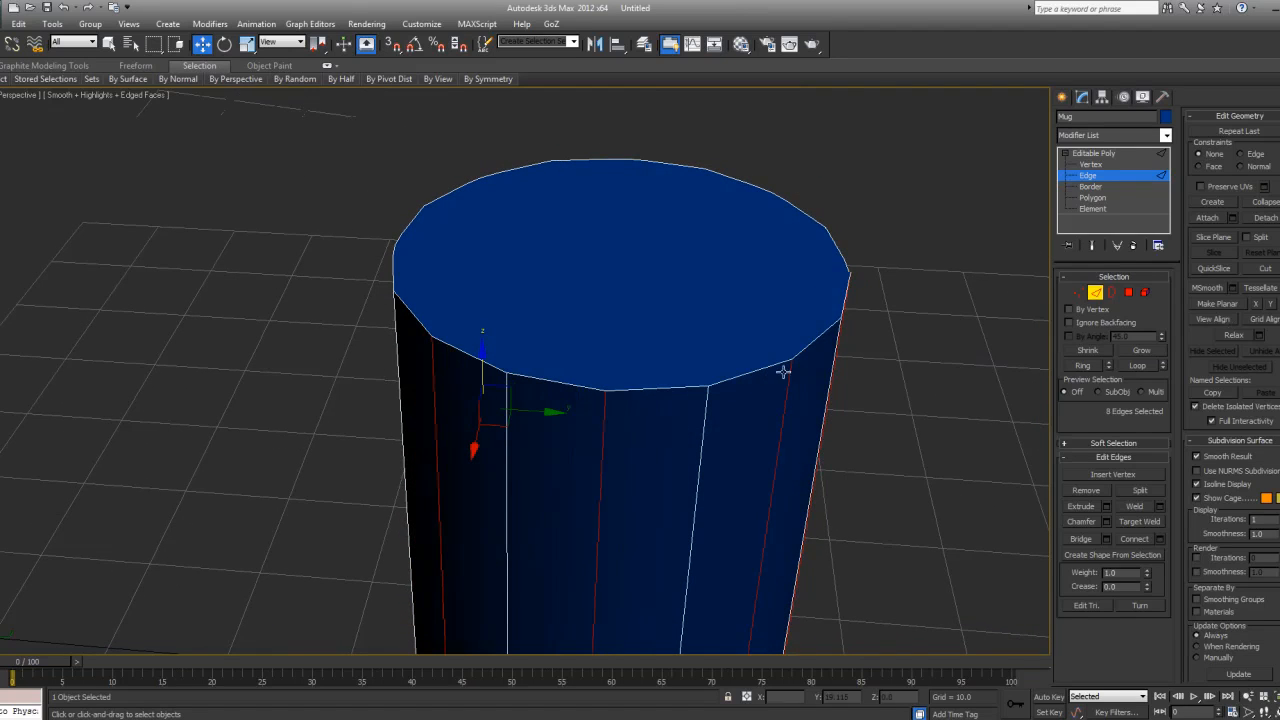
- Convert the alternate vertical edge selection into a vertex selection and show the mug from the top
{"action": "middle_click_drag", "start_coordinate": [783, 372], "coordinate": [783, 330]}
{"action": "scroll", "coordinate": [760, 374], "scroll_direction": "down", "scroll_amount": 2}
{"action": "middle_click_drag", "start_coordinate": [739, 377], "coordinate": [677, 340], "text": "alt"}
{"action": "scroll", "coordinate": [677, 340], "scroll_direction": "up", "scroll_amount": 1}
{"action": "middle_click_drag", "start_coordinate": [928, 333], "coordinate": [577, 374], "text": "alt"}
{"action": "left_click", "coordinate": [1078, 292], "text": "ctrl"}
{"action": "key", "text": "t"}
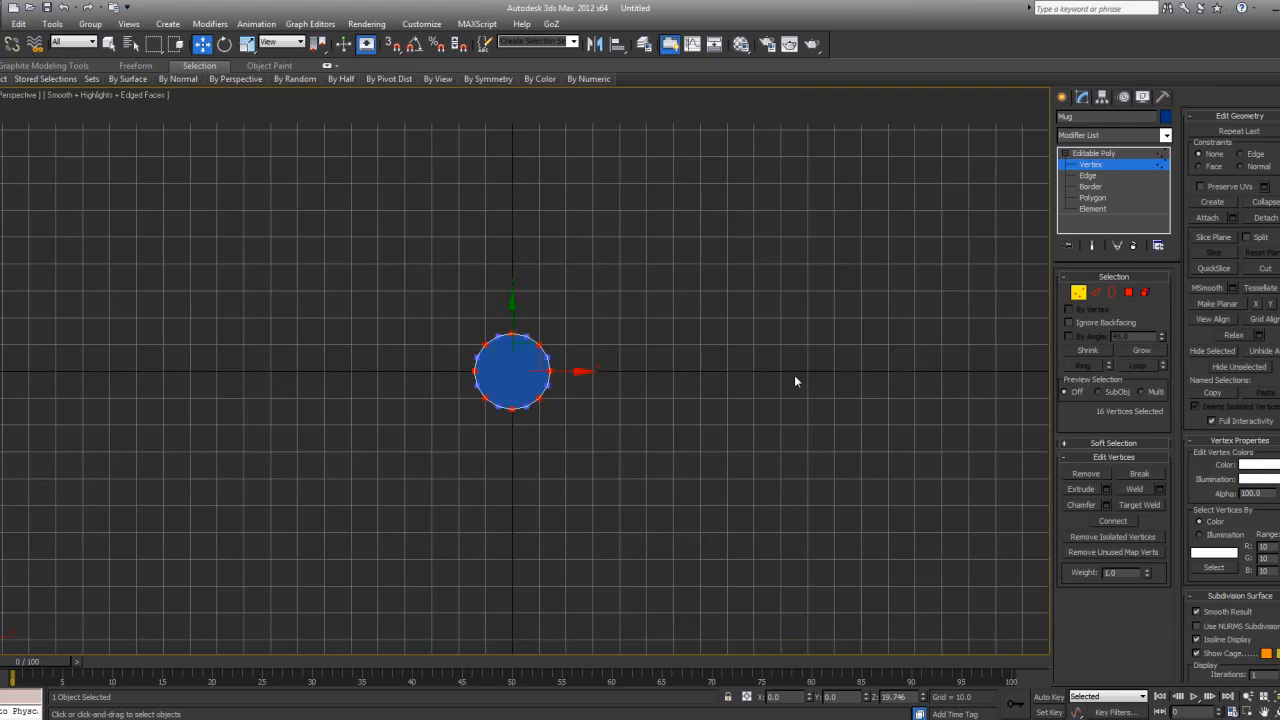
- Scale the selected alternate vertices slightly outward from the mug's centre, working from the top view
{"action": "key", "text": "z"}
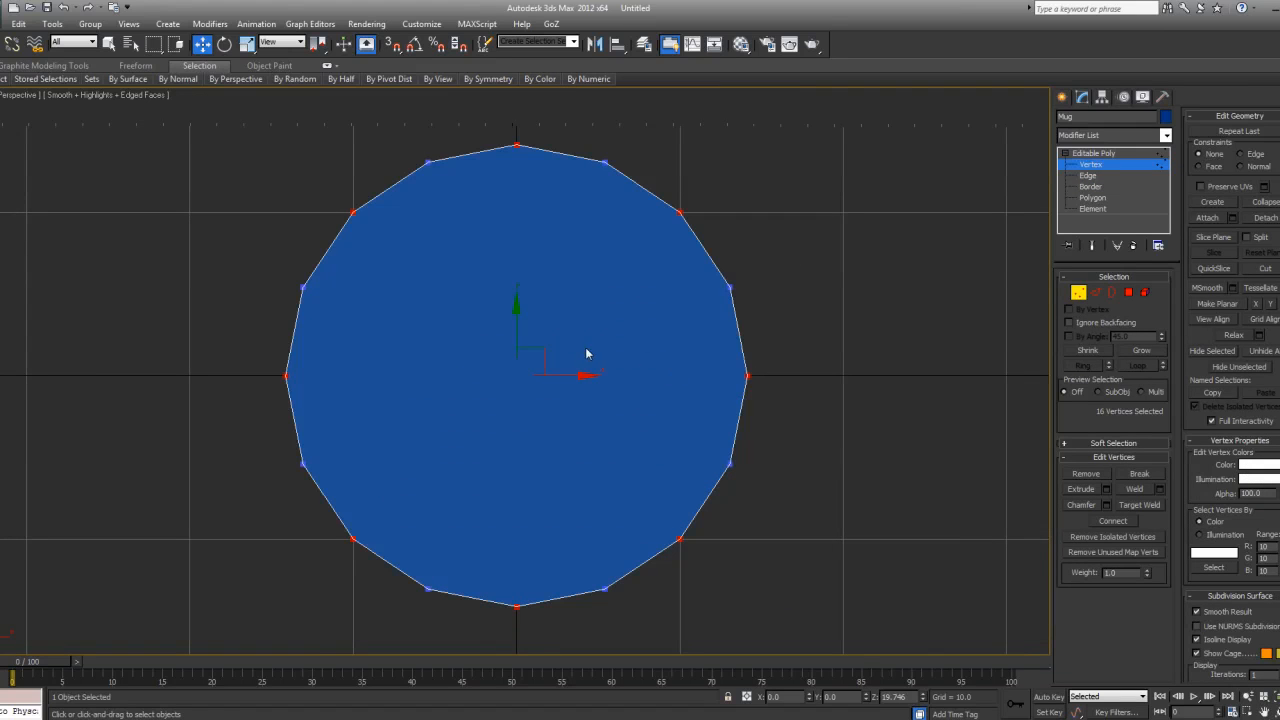
{"action": "left_click", "coordinate": [247, 44]}
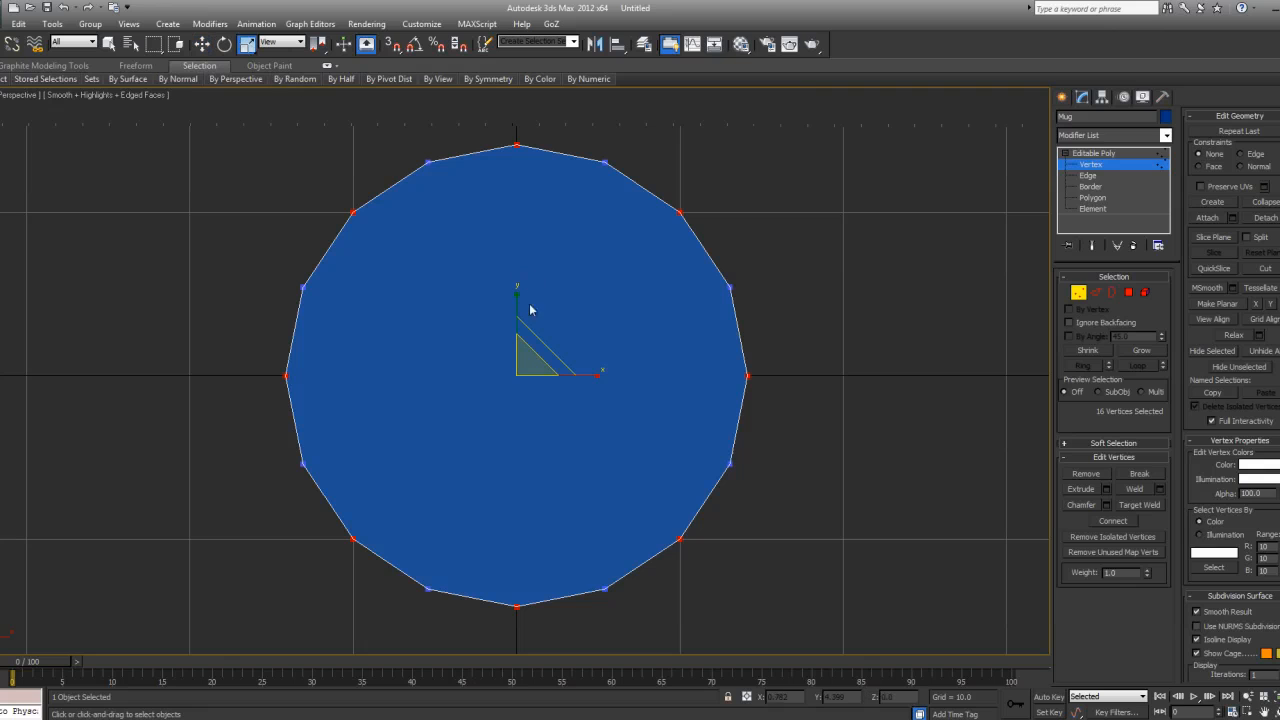
{"action": "left_click_drag", "start_coordinate": [541, 341], "coordinate": [553, 338]}
{"action": "middle_click_drag", "start_coordinate": [503, 163], "coordinate": [504, 167]}
{"action": "key", "text": "p"}
{"action": "scroll", "coordinate": [592, 373], "scroll_direction": "down", "scroll_amount": 3}
{"action": "scroll", "coordinate": [577, 373], "scroll_direction": "up", "scroll_amount": 1}
{"action": "mouse_move", "coordinate": [577, 373]}
{"action": "middle_mouse_down", "text": "alt"}
{"action": "mouse_move", "coordinate": [591, 331]}
{"action": "mouse_move", "coordinate": [586, 354]}
{"action": "middle_mouse_up", "text": "alt"}
{"action": "scroll", "coordinate": [589, 343], "scroll_direction": "down", "scroll_amount": 3}
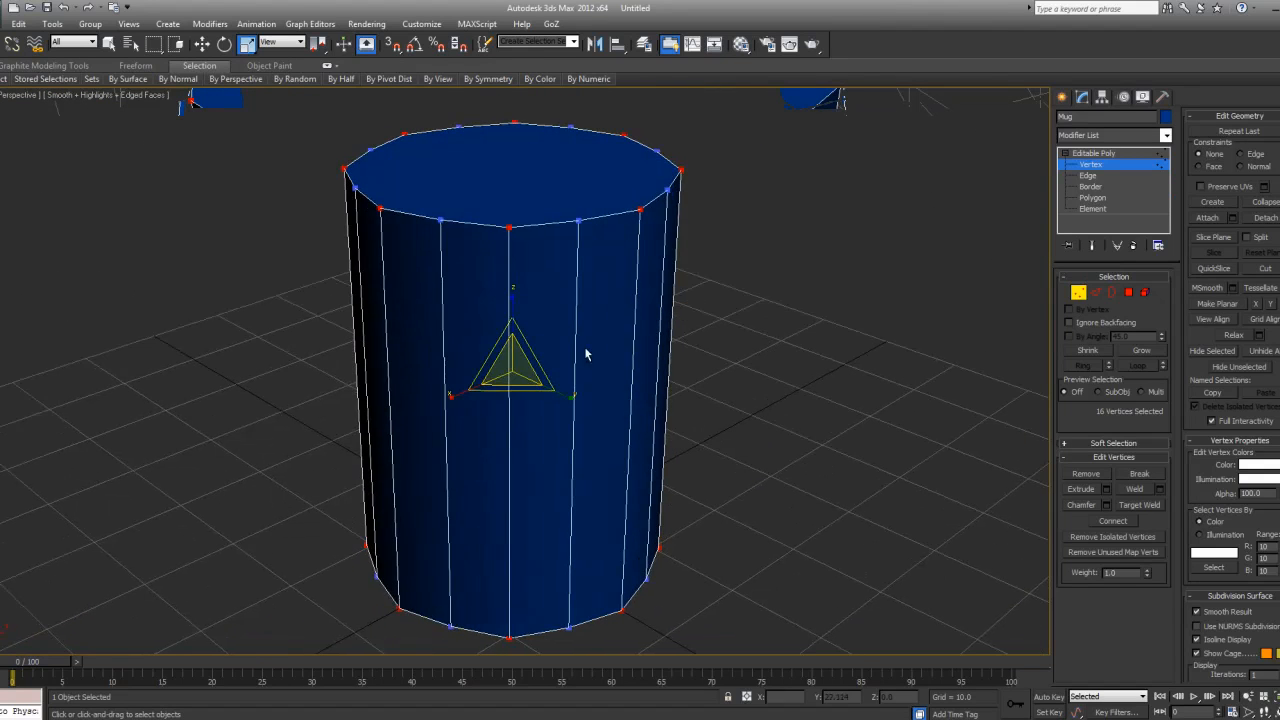
- Convert the vertex selection to the eight vertical edges and chamfer them with an extra middle segment
{"action": "left_click", "coordinate": [1094, 292], "text": "ctrl+shift"}
{"action": "left_click", "coordinate": [1104, 521]}
{"action": "middle_click_drag", "start_coordinate": [800, 443], "coordinate": [669, 428], "text": "alt"}
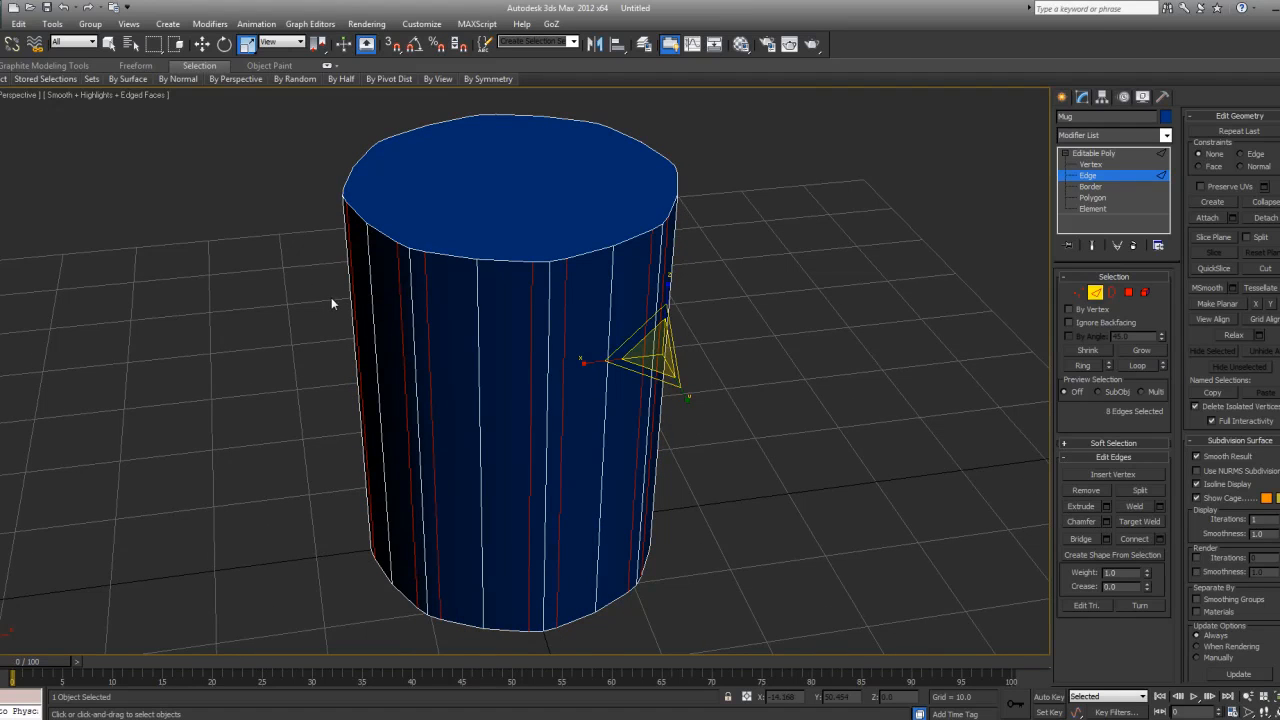
{"action": "middle_click_drag", "start_coordinate": [331, 296], "coordinate": [514, 430], "text": "alt"}
- Compare the mug with the green mug photo and examine its chamfered corner vertices closely from the top
{"action": "key", "text": "alt+Tab"}
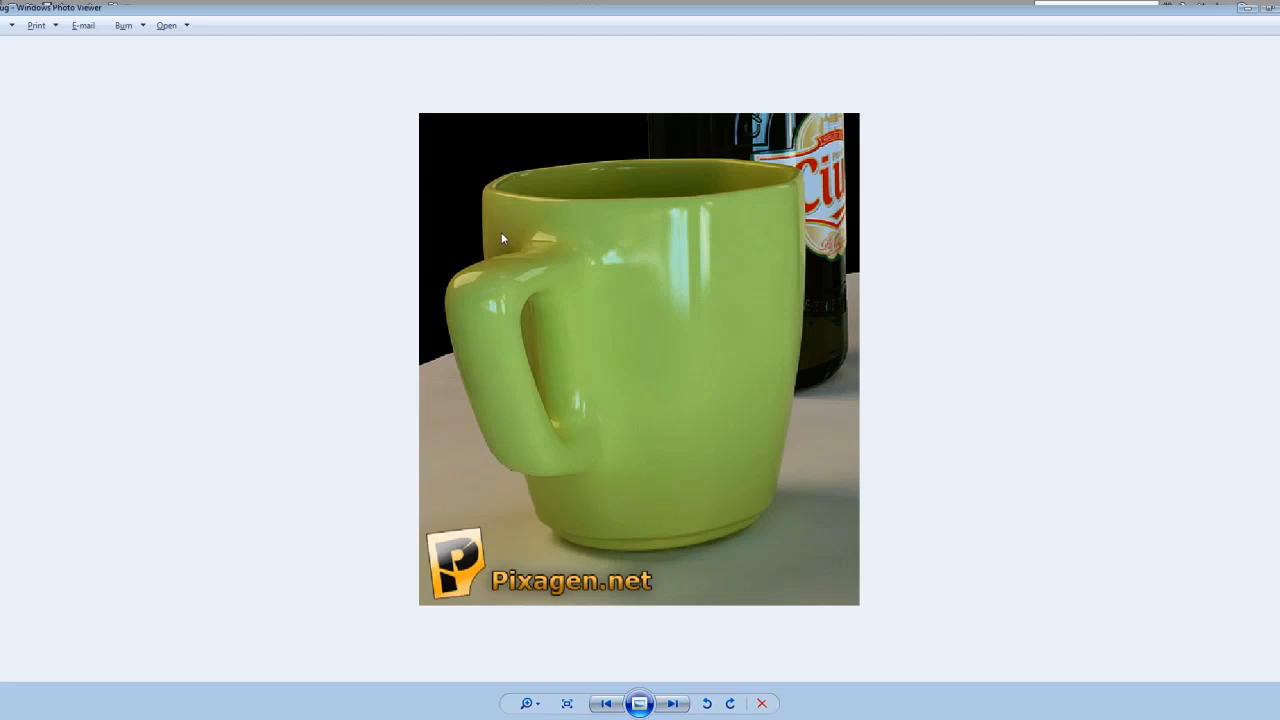
{"action": "key", "text": "alt+Tab"}
{"action": "middle_click_drag", "start_coordinate": [325, 356], "coordinate": [459, 343], "text": "alt"}
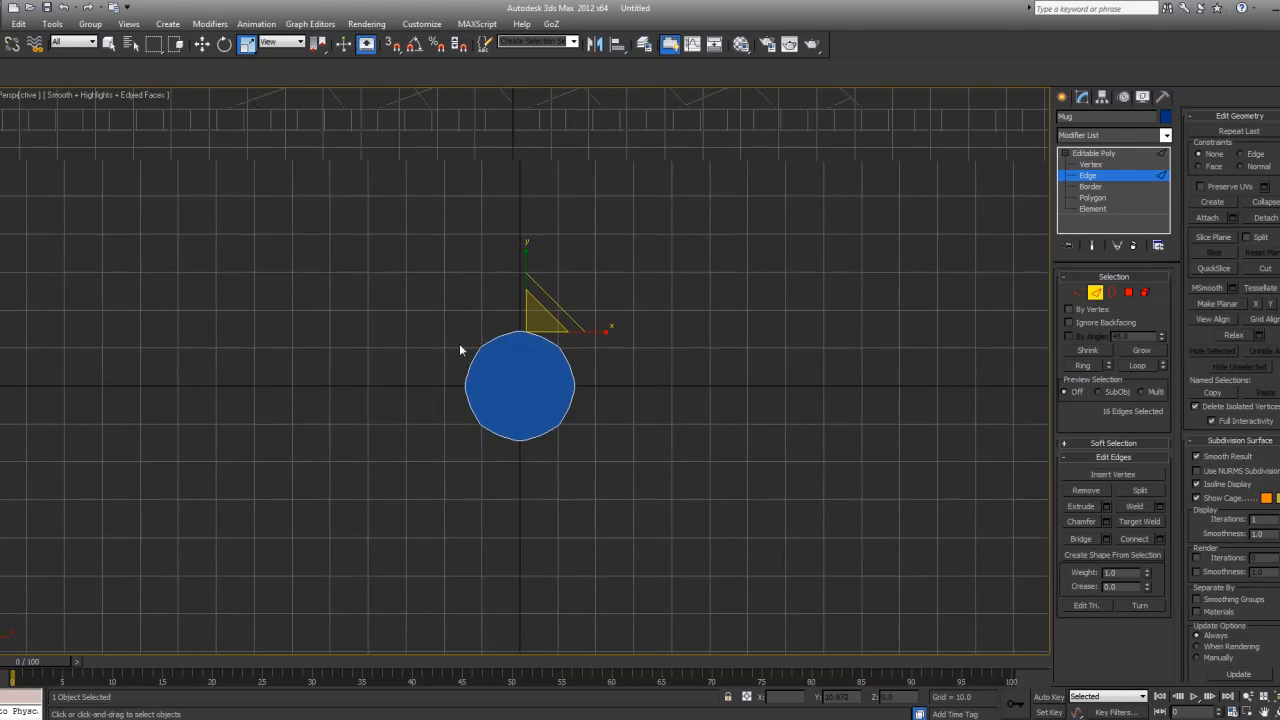
{"action": "scroll", "coordinate": [459, 343], "scroll_direction": "up", "scroll_amount": 2}
{"action": "left_click", "coordinate": [1078, 292]}
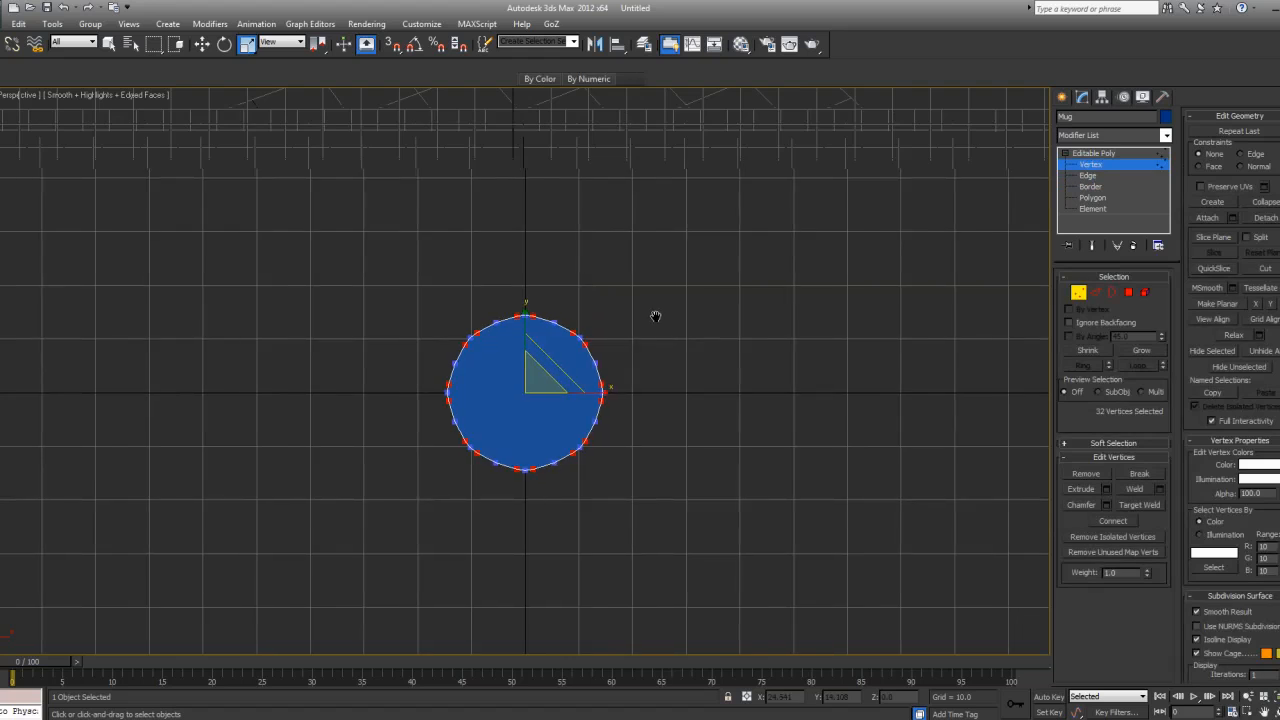
{"action": "scroll", "coordinate": [517, 251], "scroll_direction": "up", "scroll_amount": 8}
{"action": "middle_click_drag", "start_coordinate": [553, 319], "coordinate": [487, 283]}
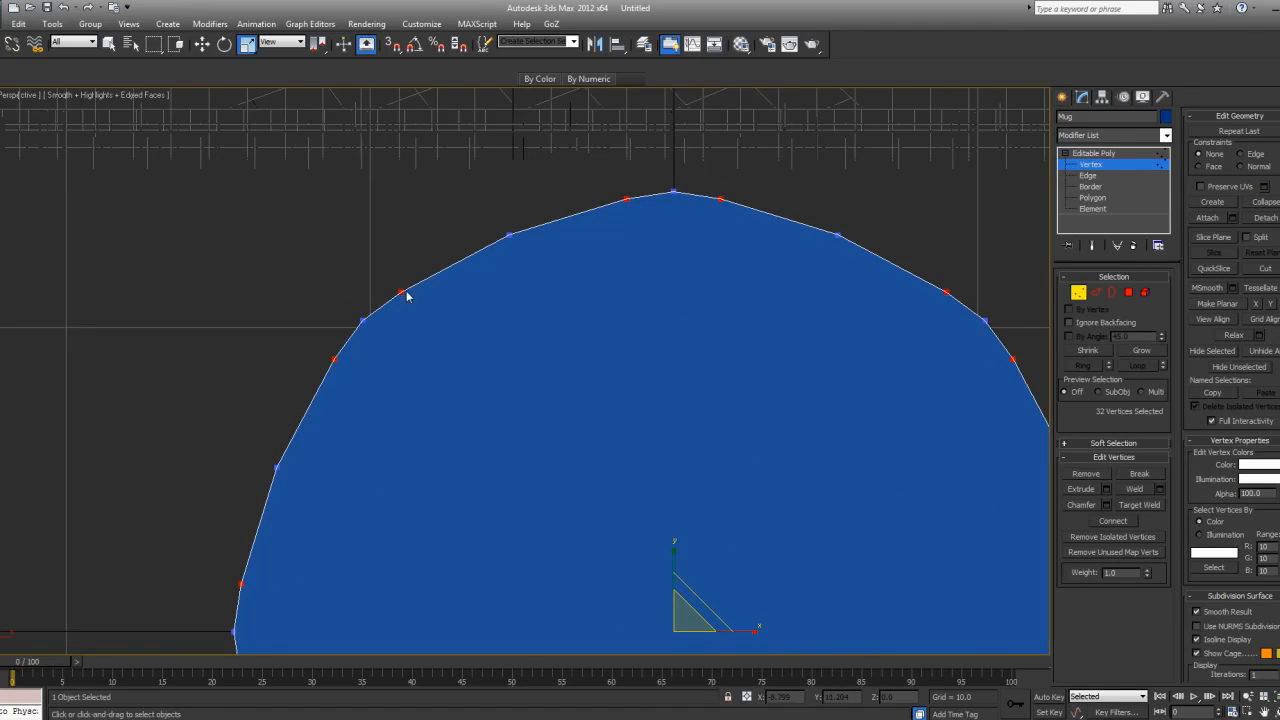
{"action": "key", "text": "t"}
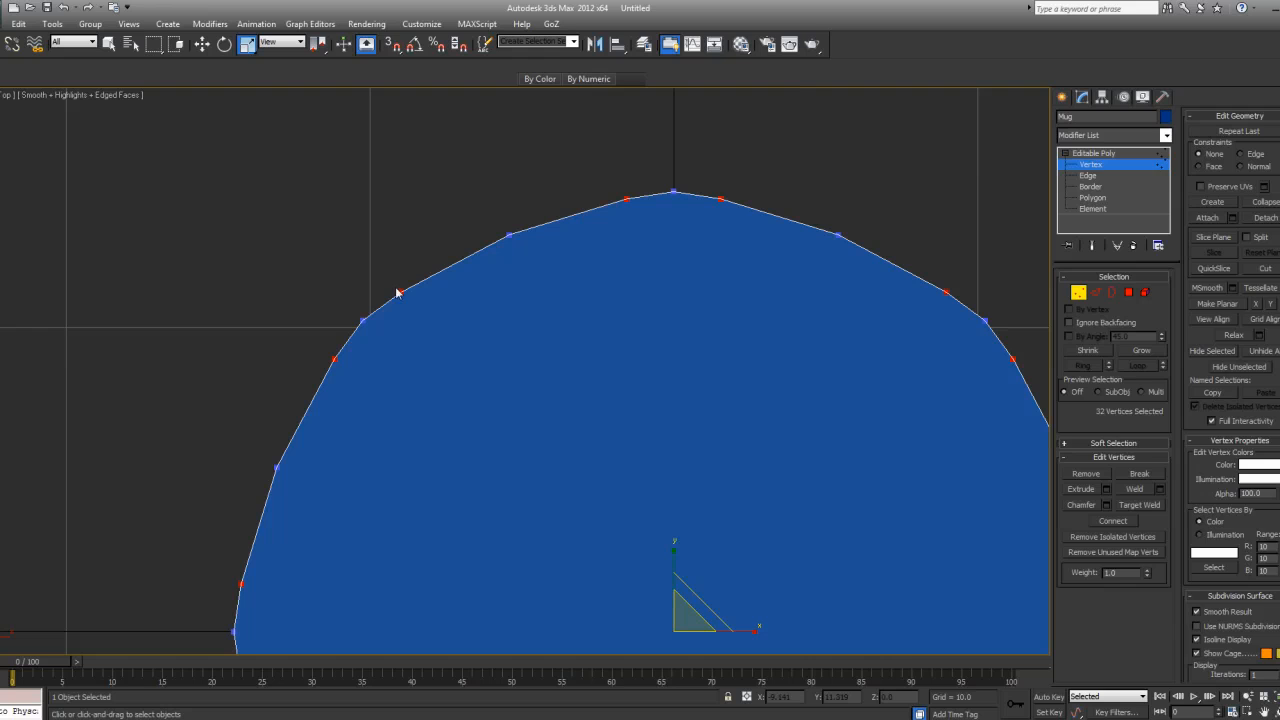
- Try removing the vertical edge between two neighbouring chamfered corners, and undo the removal
{"action": "key", "text": "2"}
{"action": "left_click_drag", "start_coordinate": [486, 188], "coordinate": [560, 273]}
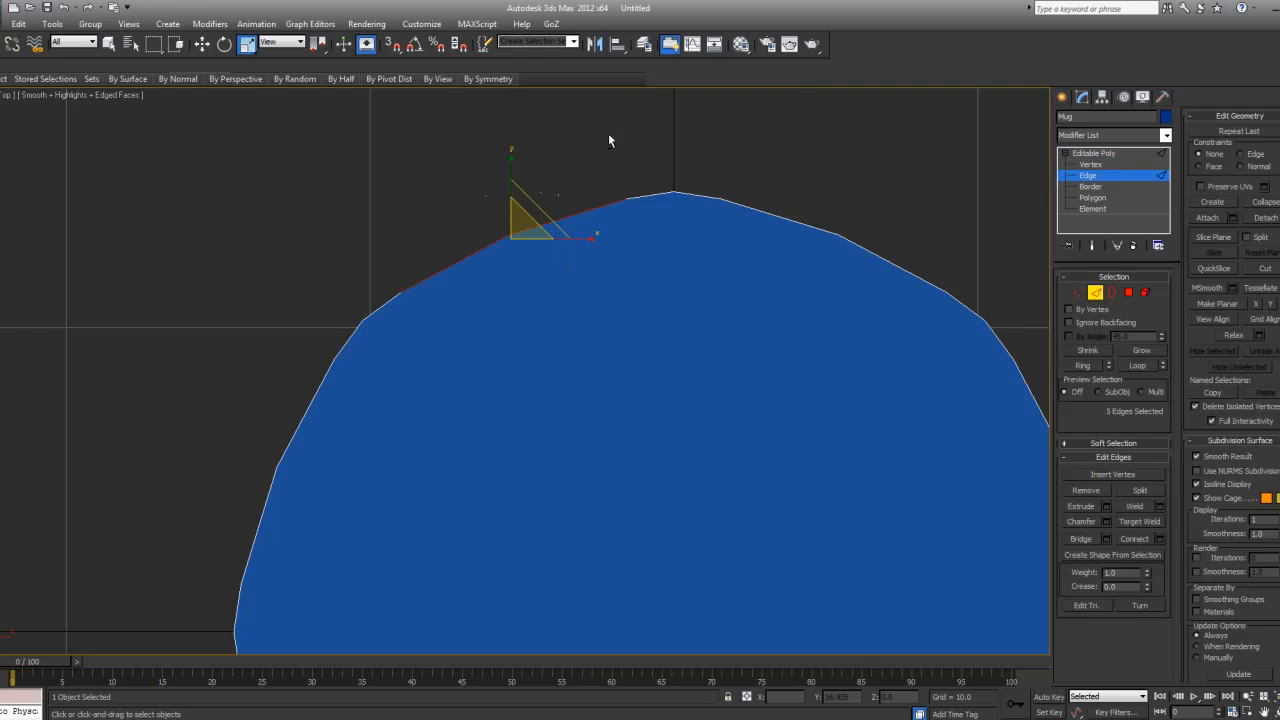
{"action": "left_click_drag", "start_coordinate": [314, 251], "coordinate": [447, 369]}
{"action": "left_click", "coordinate": [447, 369]}
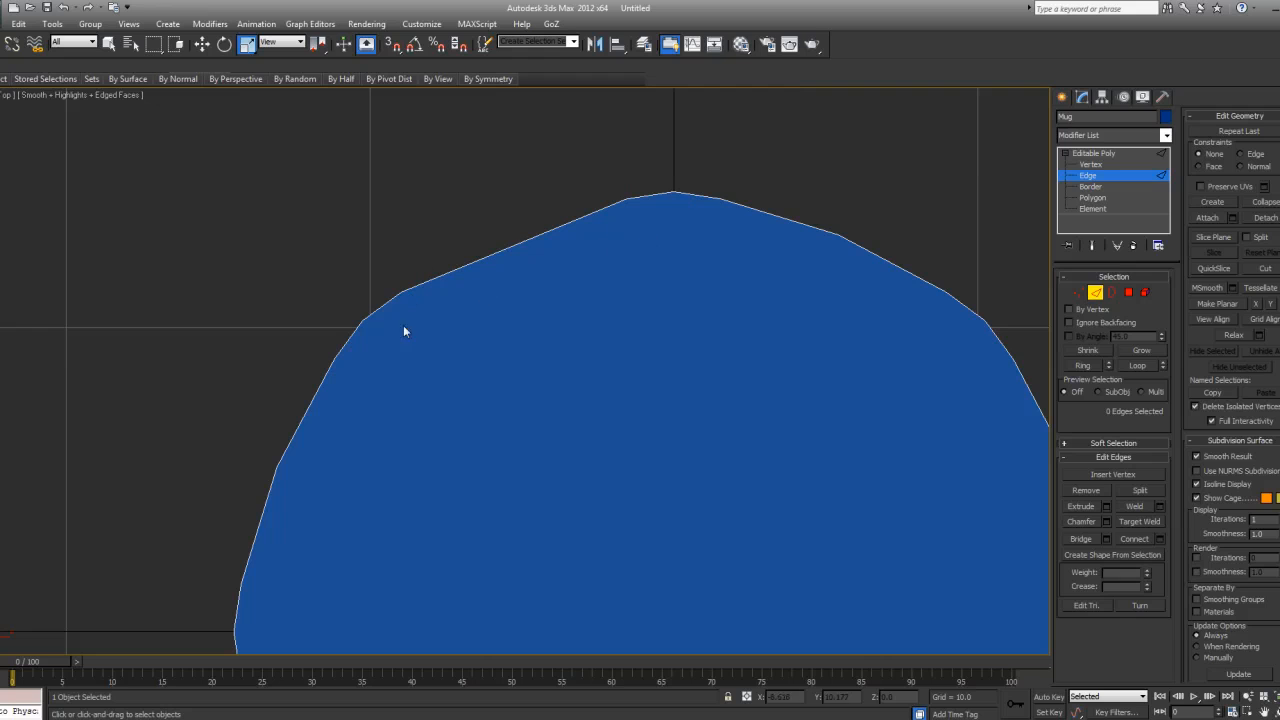
{"action": "left_click", "coordinate": [536, 270]}
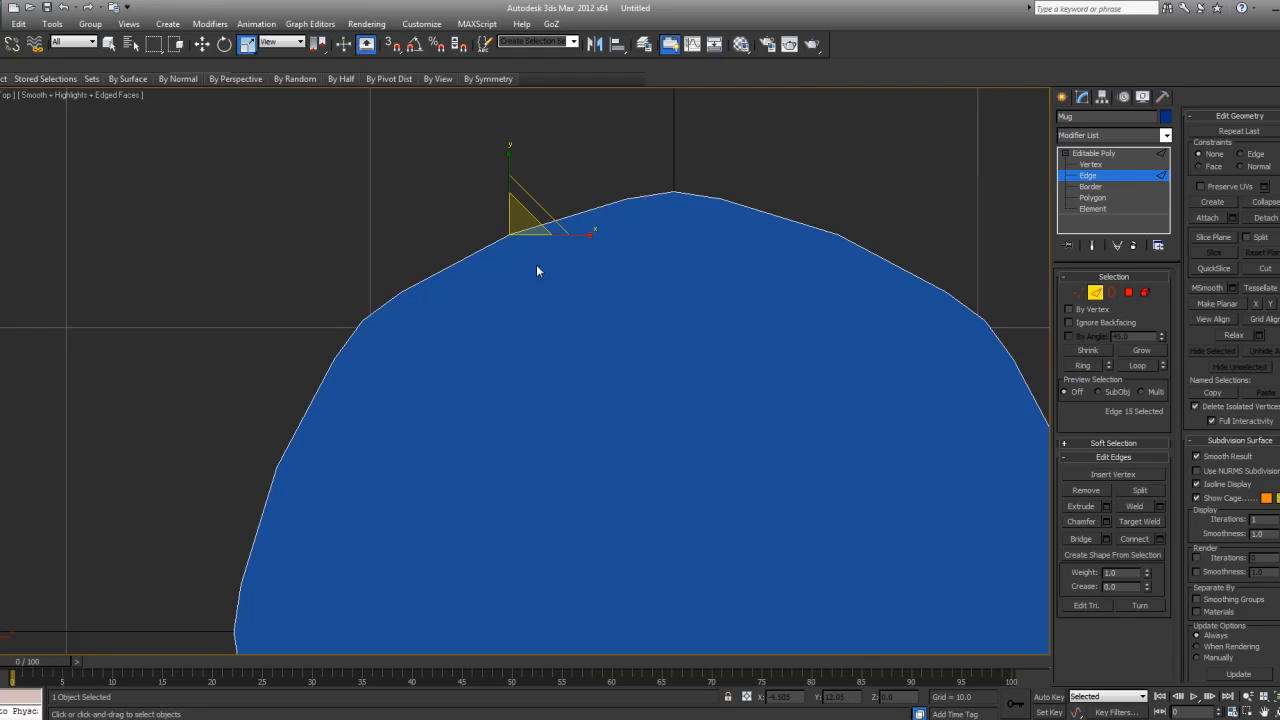
- Leave the edge level and inspect the mug's chamfered shape from several angles, with and without edged faces
{"action": "left_click", "coordinate": [1108, 158]}
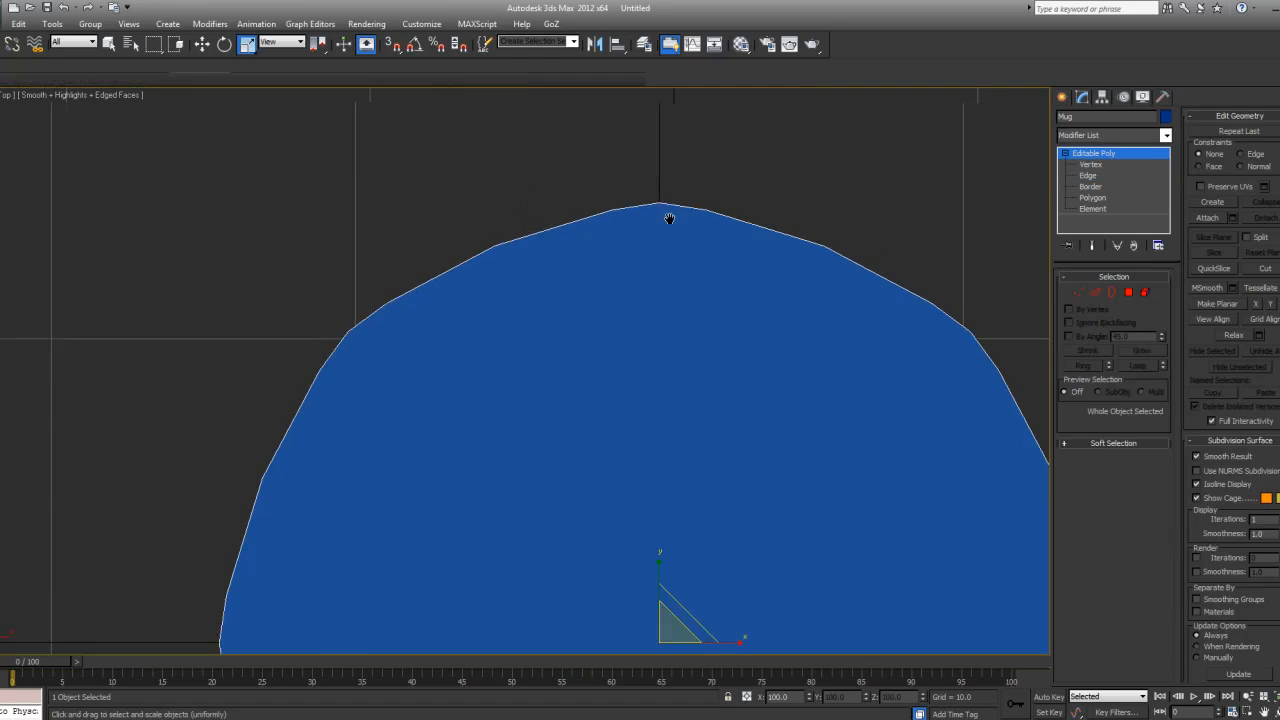
{"action": "scroll", "coordinate": [666, 207], "scroll_direction": "down", "scroll_amount": 5}
{"action": "scroll", "coordinate": [666, 207], "scroll_direction": "up", "scroll_amount": 3}
{"action": "scroll", "coordinate": [670, 226], "scroll_direction": "down", "scroll_amount": 2}
{"action": "middle_click_drag", "start_coordinate": [560, 323], "coordinate": [497, 297], "text": "alt"}
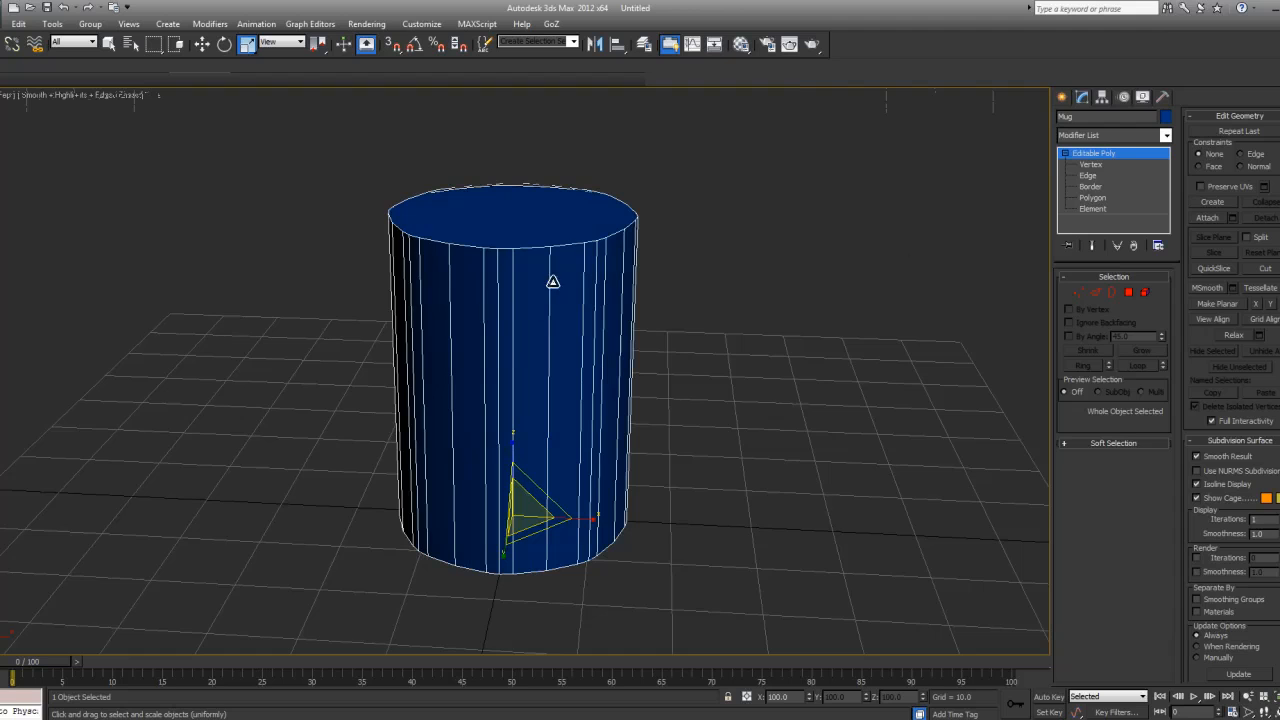
{"action": "left_click", "coordinate": [806, 300]}
{"action": "scroll", "coordinate": [714, 320], "scroll_direction": "down", "scroll_amount": 3}
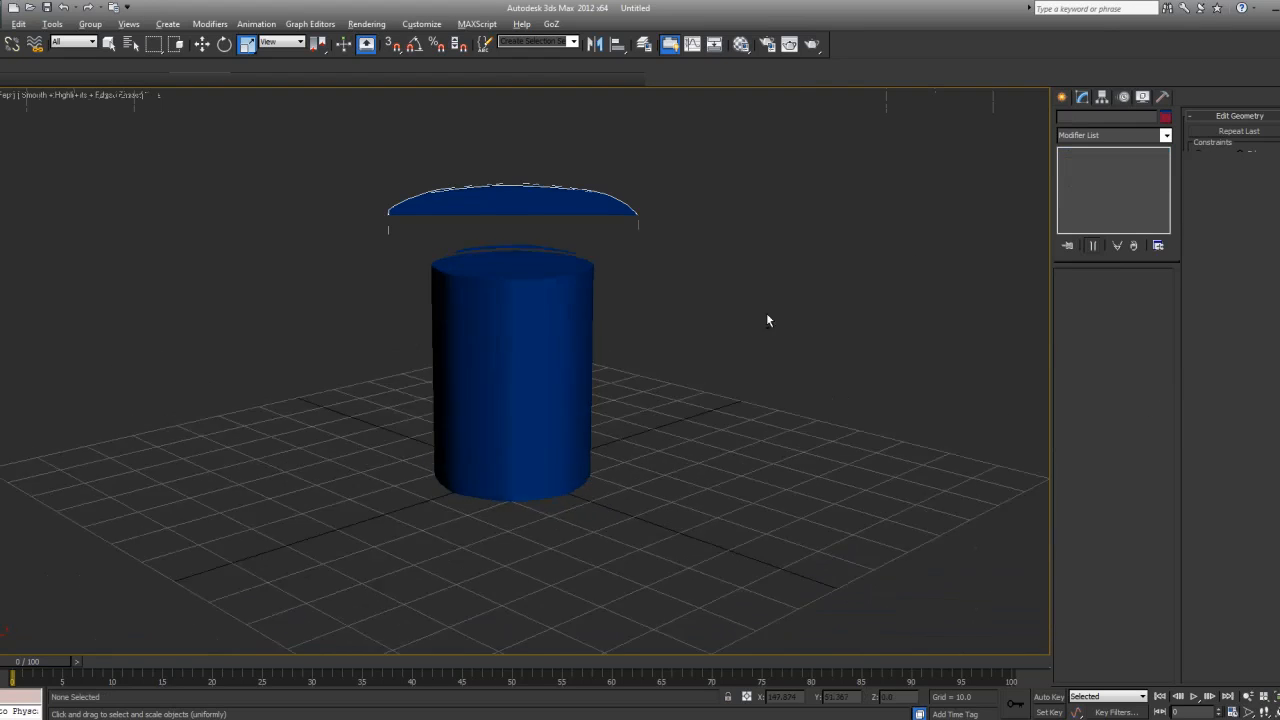
{"action": "middle_click_drag", "start_coordinate": [838, 337], "coordinate": [506, 309], "text": "alt"}
{"action": "left_click", "coordinate": [560, 298]}
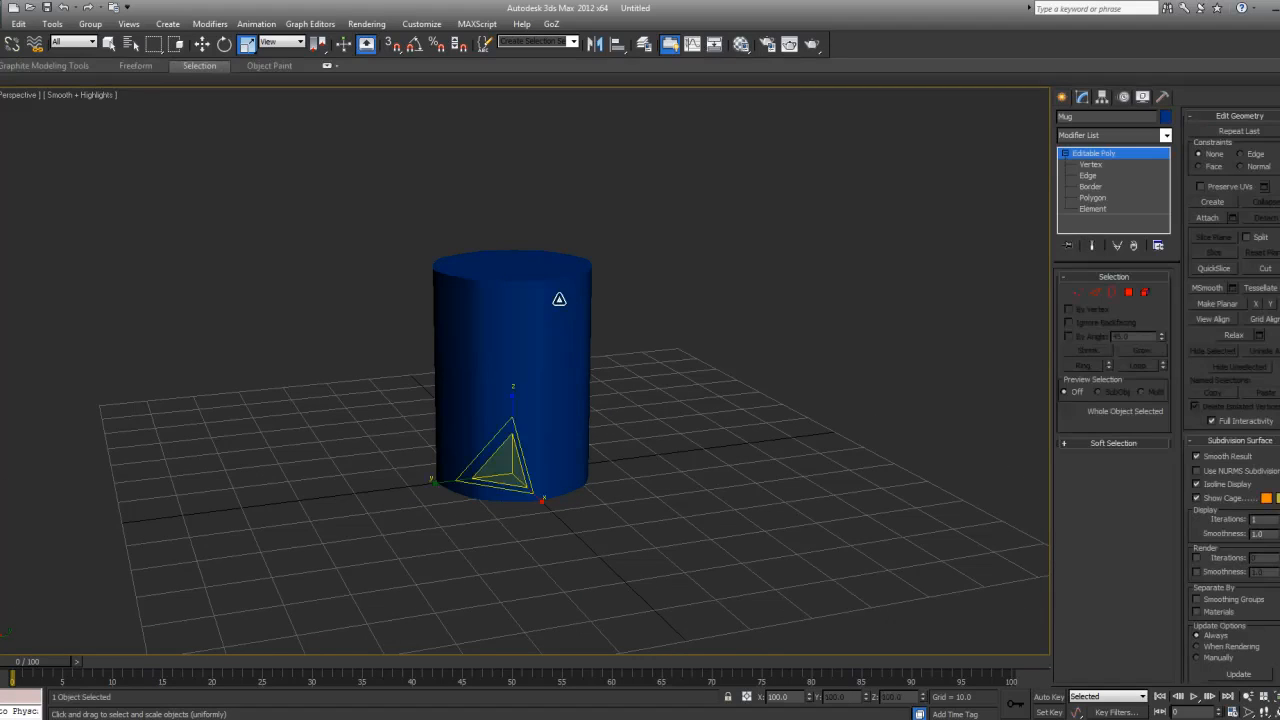
{"action": "key", "text": "F4"}
{"action": "scroll", "coordinate": [571, 303], "scroll_direction": "up", "scroll_amount": 3}
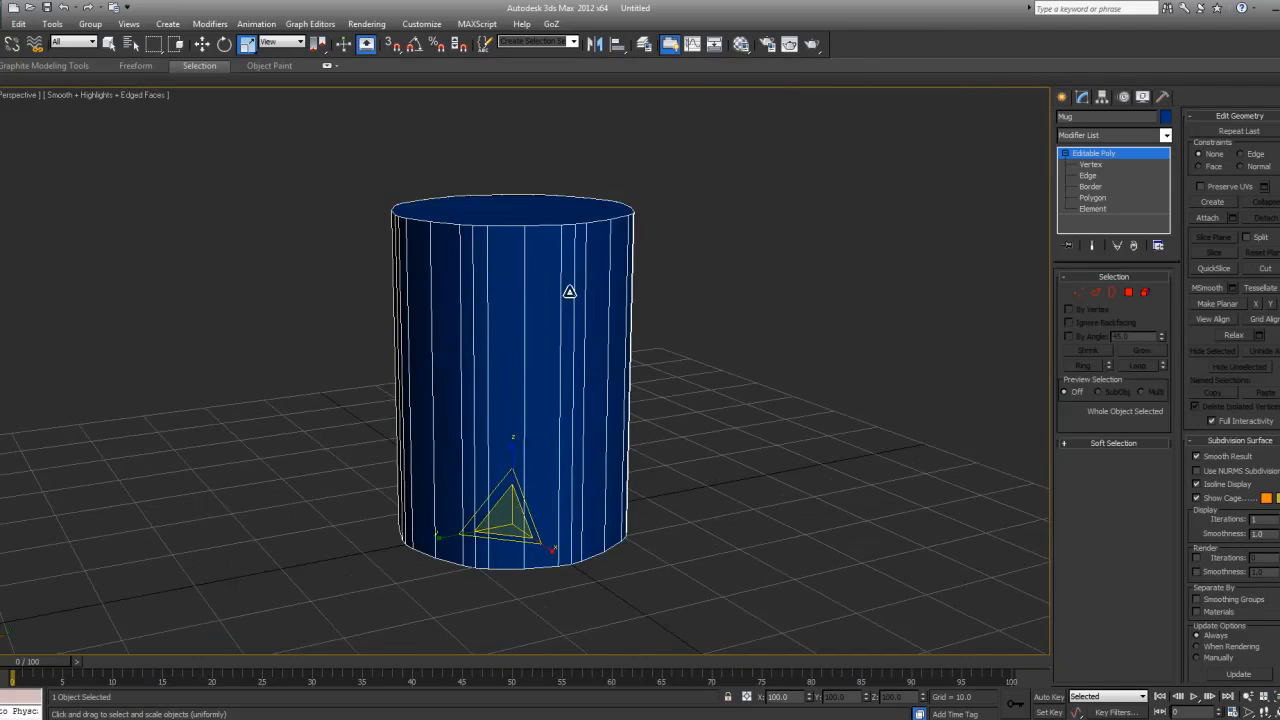
{"action": "scroll", "coordinate": [580, 310], "scroll_direction": "up", "scroll_amount": 3}
{"action": "scroll", "coordinate": [591, 310], "scroll_direction": "down", "scroll_amount": 3}
{"action": "middle_click_drag", "start_coordinate": [591, 300], "coordinate": [580, 297], "text": "alt"}
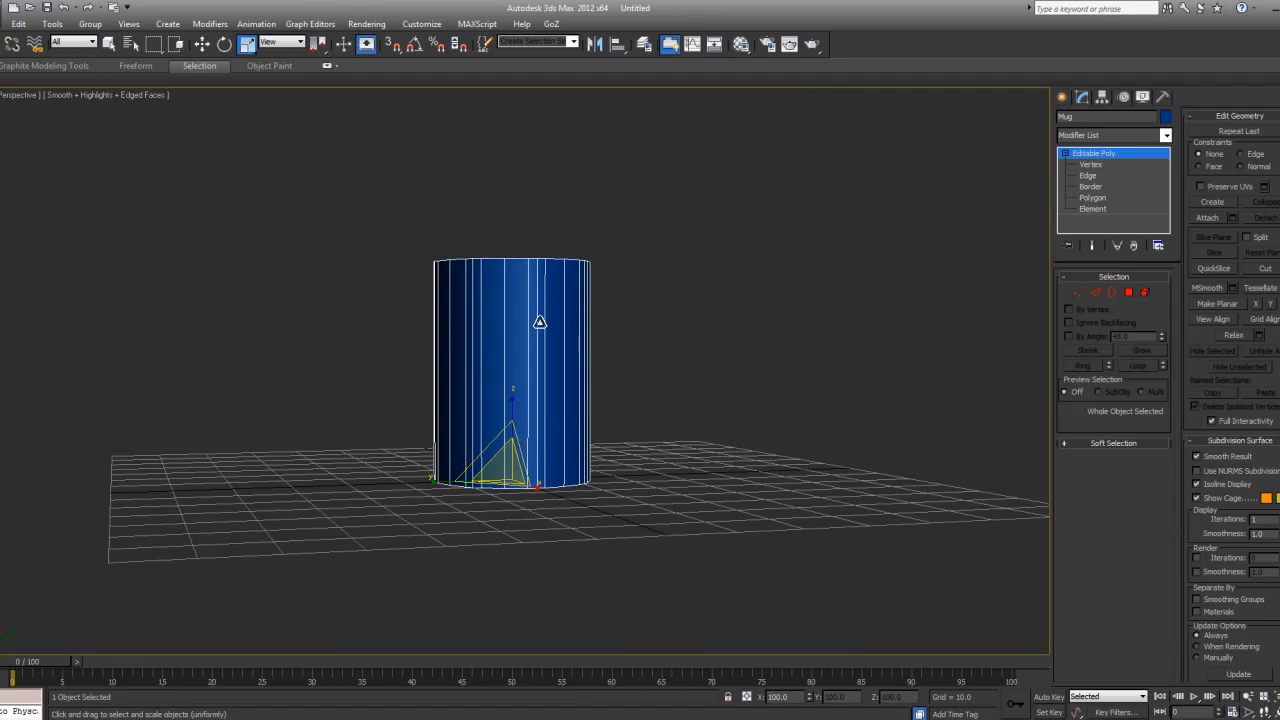
{"action": "middle_click_drag", "start_coordinate": [606, 417], "coordinate": [783, 421], "text": "alt"}
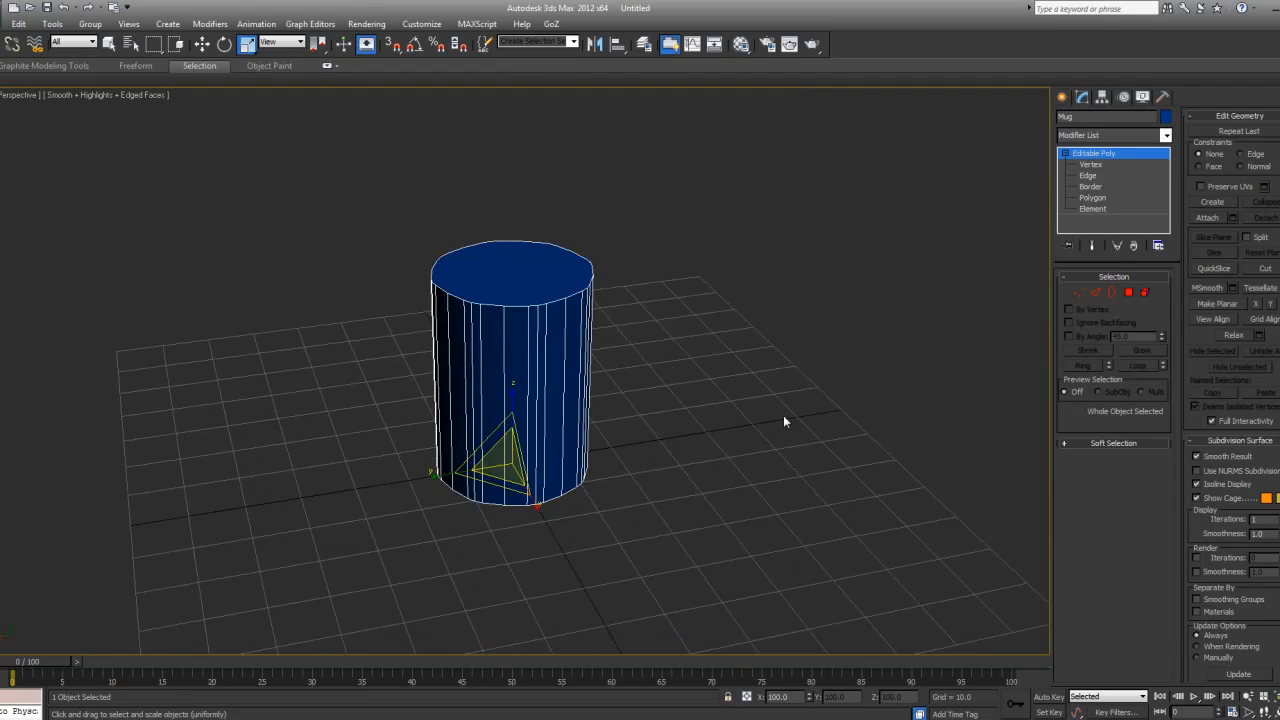
- Select the mug's top cap at the polygon level and inset it to form a rim
{"action": "left_click", "coordinate": [1129, 292]}
{"action": "scroll", "coordinate": [720, 320], "scroll_direction": "up", "scroll_amount": 2}
{"action": "middle_click_drag", "start_coordinate": [743, 343], "coordinate": [723, 337], "text": "alt"}
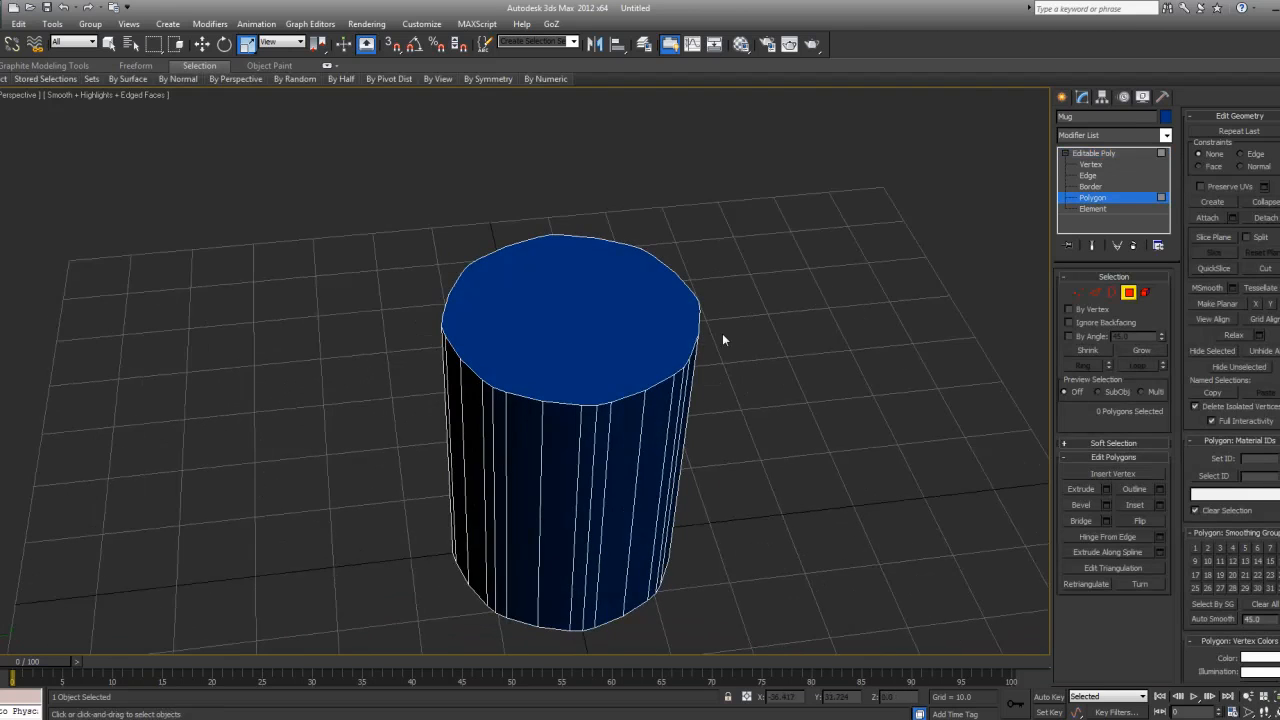
{"action": "left_click", "coordinate": [624, 320]}
{"action": "scroll", "coordinate": [680, 334], "scroll_direction": "up", "scroll_amount": 3}
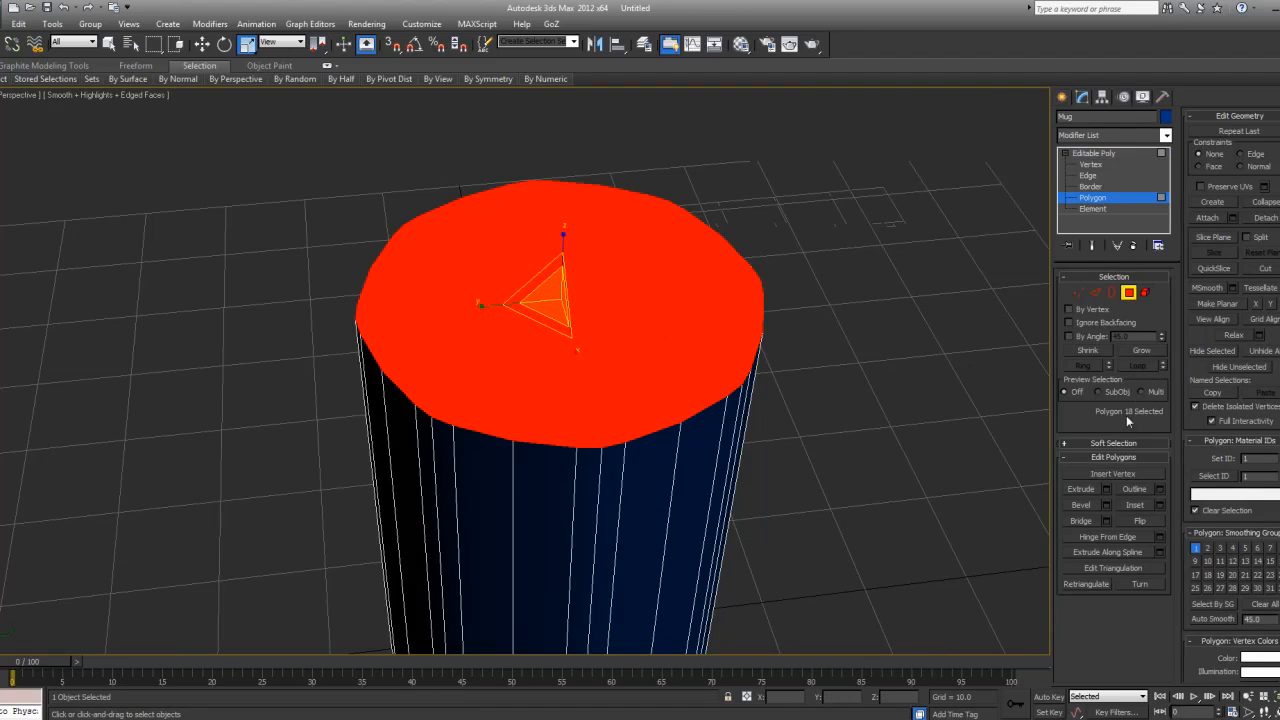
{"action": "left_click", "coordinate": [1160, 506]}
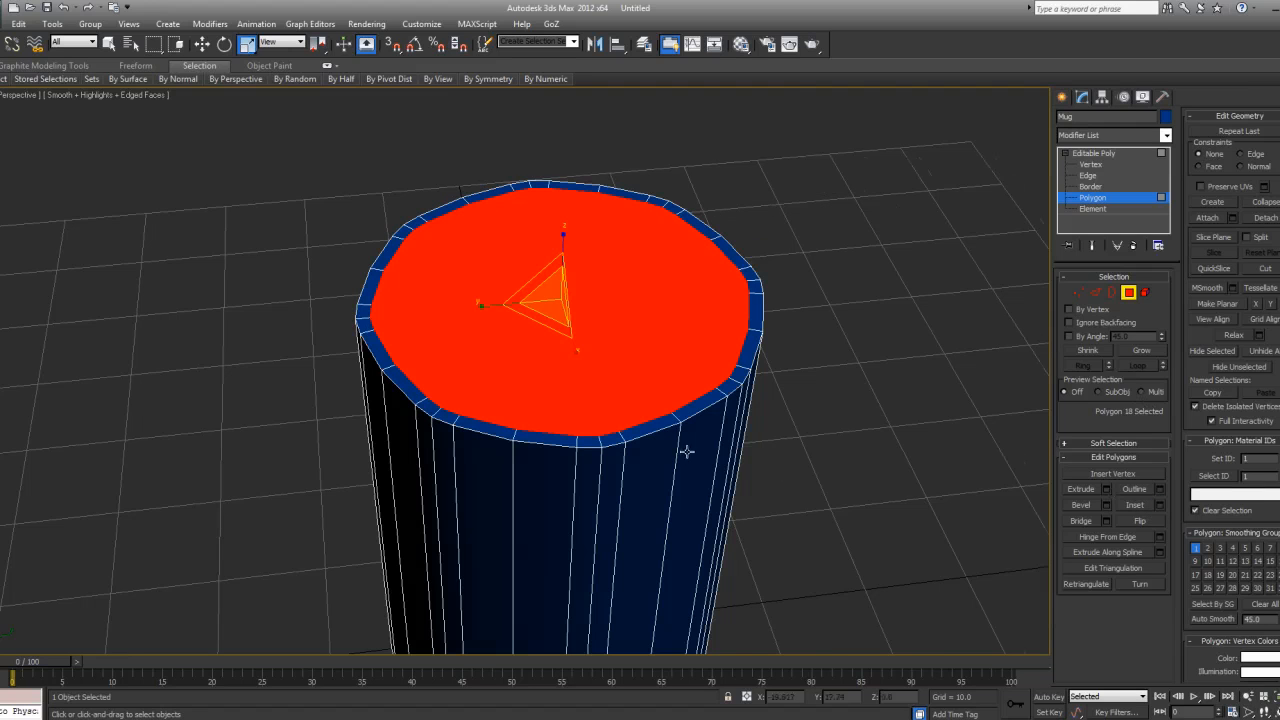
{"action": "scroll", "coordinate": [687, 450], "scroll_direction": "down", "scroll_amount": 3}
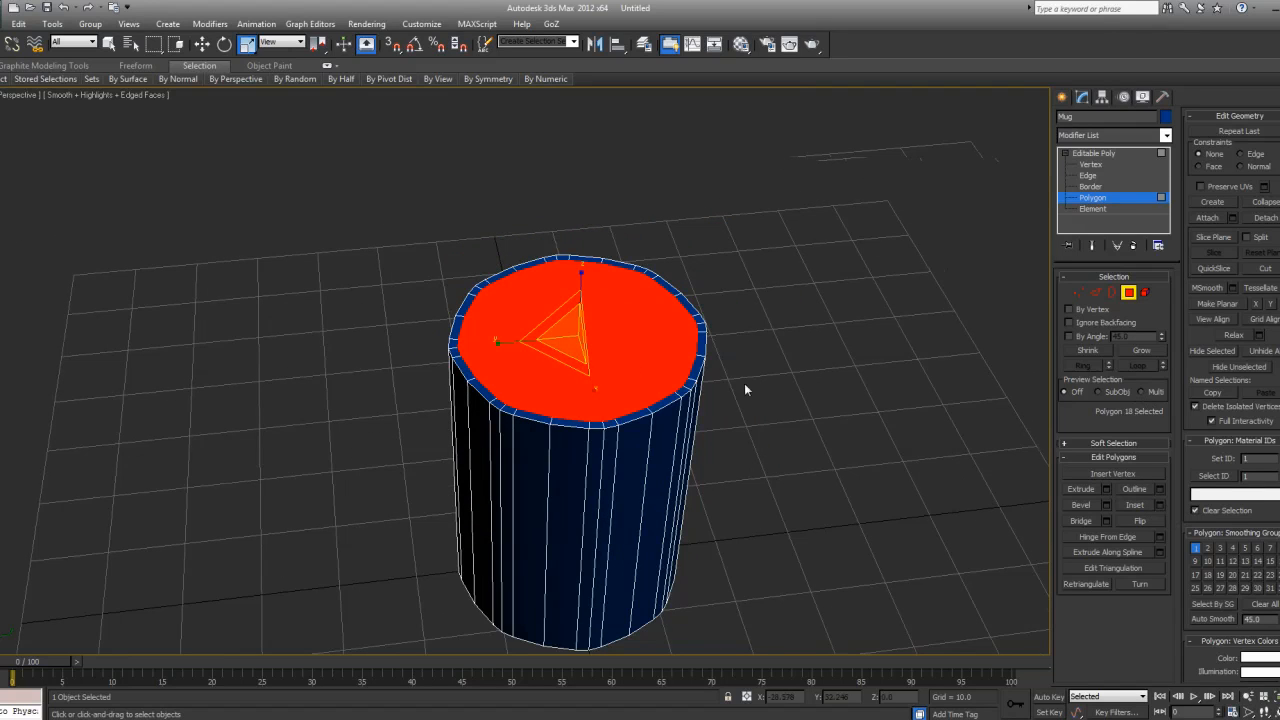
{"action": "scroll", "coordinate": [744, 383], "scroll_direction": "up", "scroll_amount": 3}
- Reduce the inset amount to make the mug's rim thinner, checking its thickness from different angles
{"action": "left_click_drag", "start_coordinate": [322, 315], "coordinate": [325, 316]}
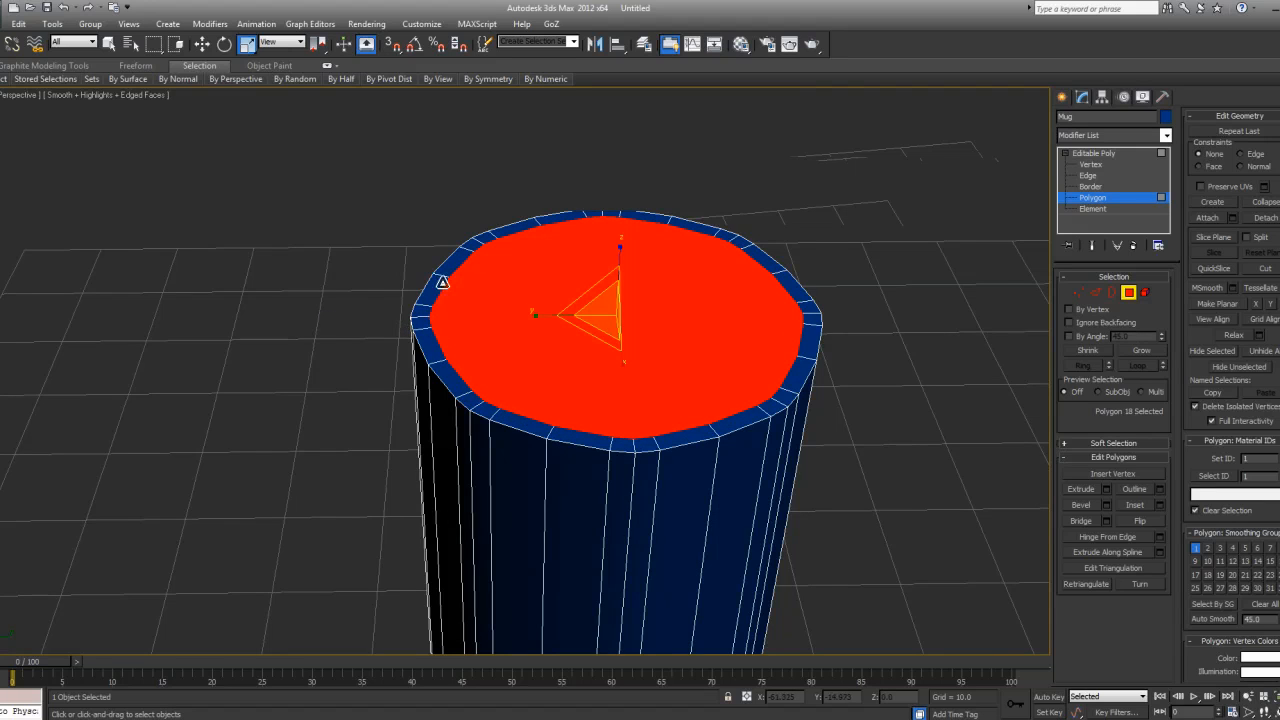
{"action": "left_click_drag", "start_coordinate": [335, 316], "coordinate": [331, 320]}
{"action": "left_click_drag", "start_coordinate": [334, 320], "coordinate": [333, 320]}
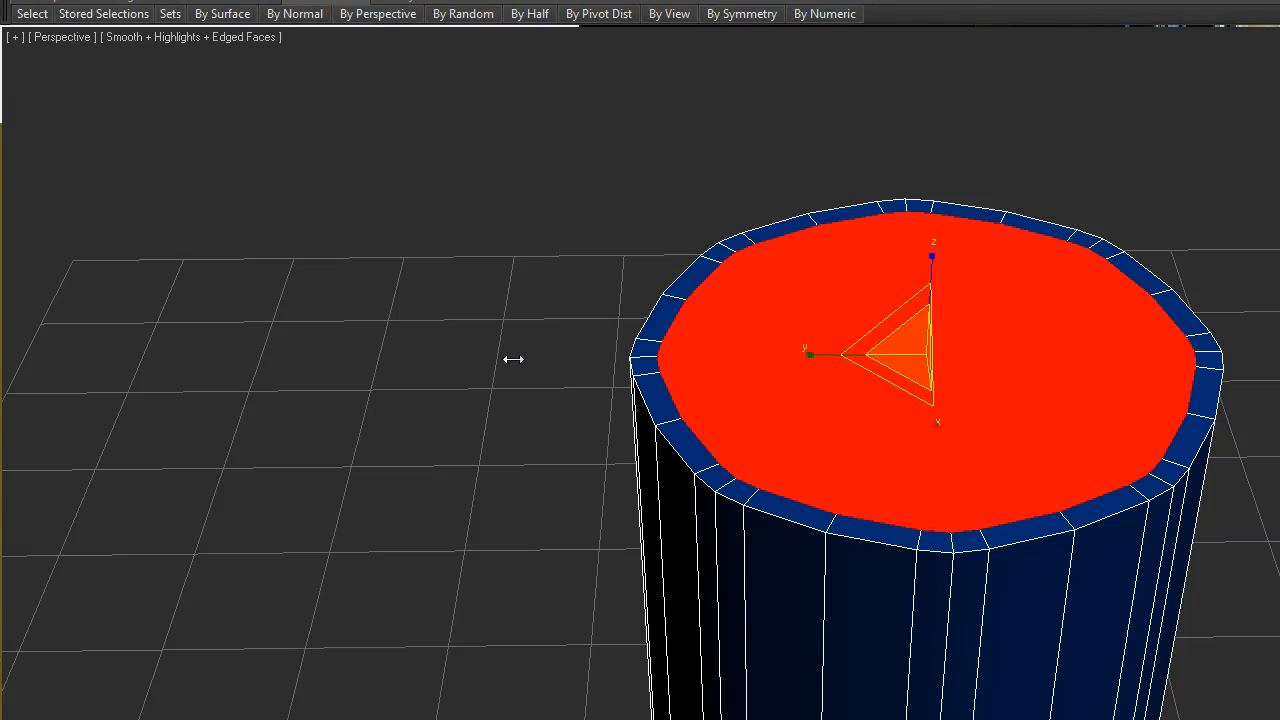
{"action": "left_click_drag", "start_coordinate": [513, 359], "coordinate": [508, 359]}
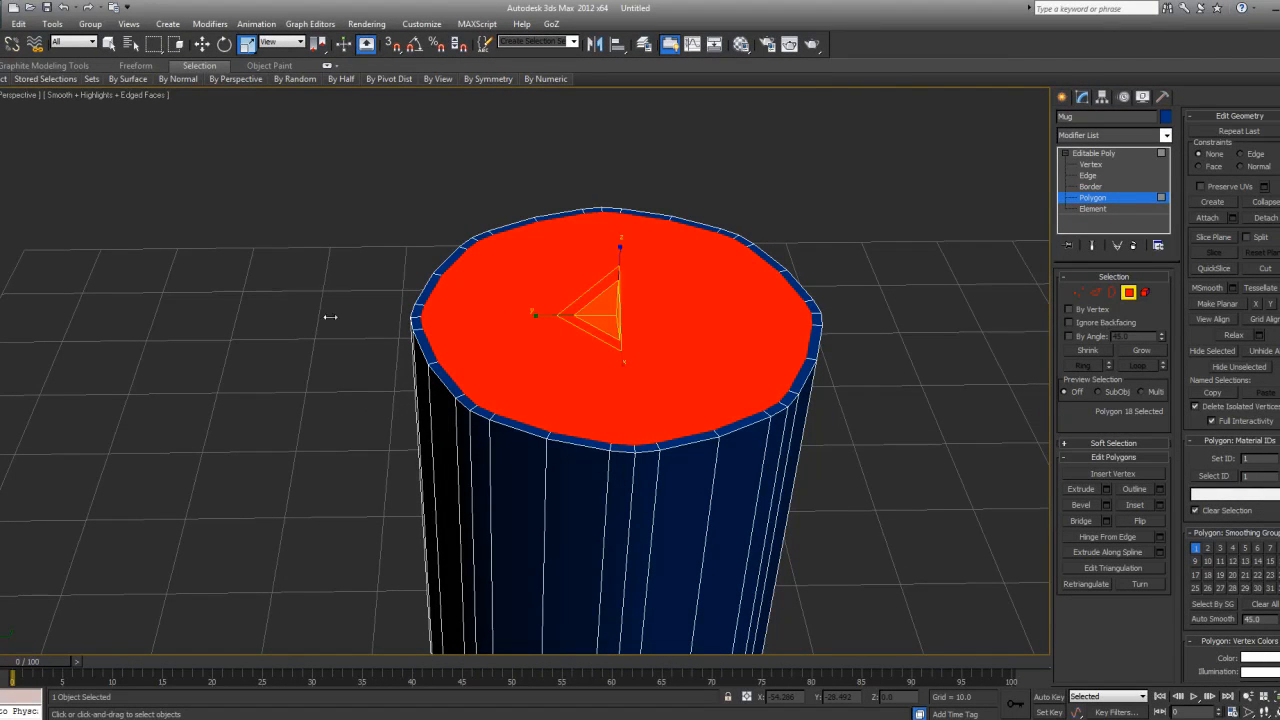
{"action": "scroll", "coordinate": [404, 352], "scroll_direction": "down", "scroll_amount": 5}
{"action": "middle_click_drag", "start_coordinate": [404, 352], "coordinate": [512, 245], "text": "alt"}
{"action": "scroll", "coordinate": [470, 302], "scroll_direction": "up", "scroll_amount": 3}
{"action": "scroll", "coordinate": [566, 343], "scroll_direction": "down", "scroll_amount": 2}
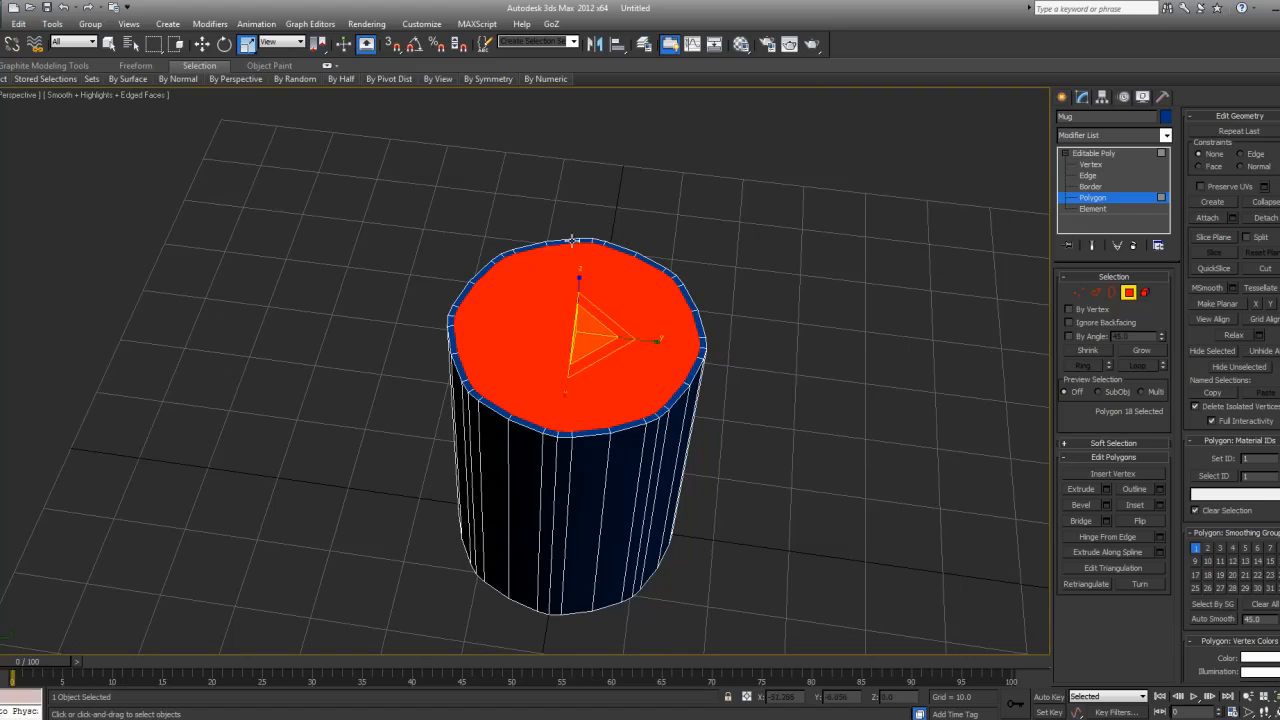
{"action": "middle_click_drag", "start_coordinate": [548, 427], "coordinate": [613, 383], "text": "alt"}
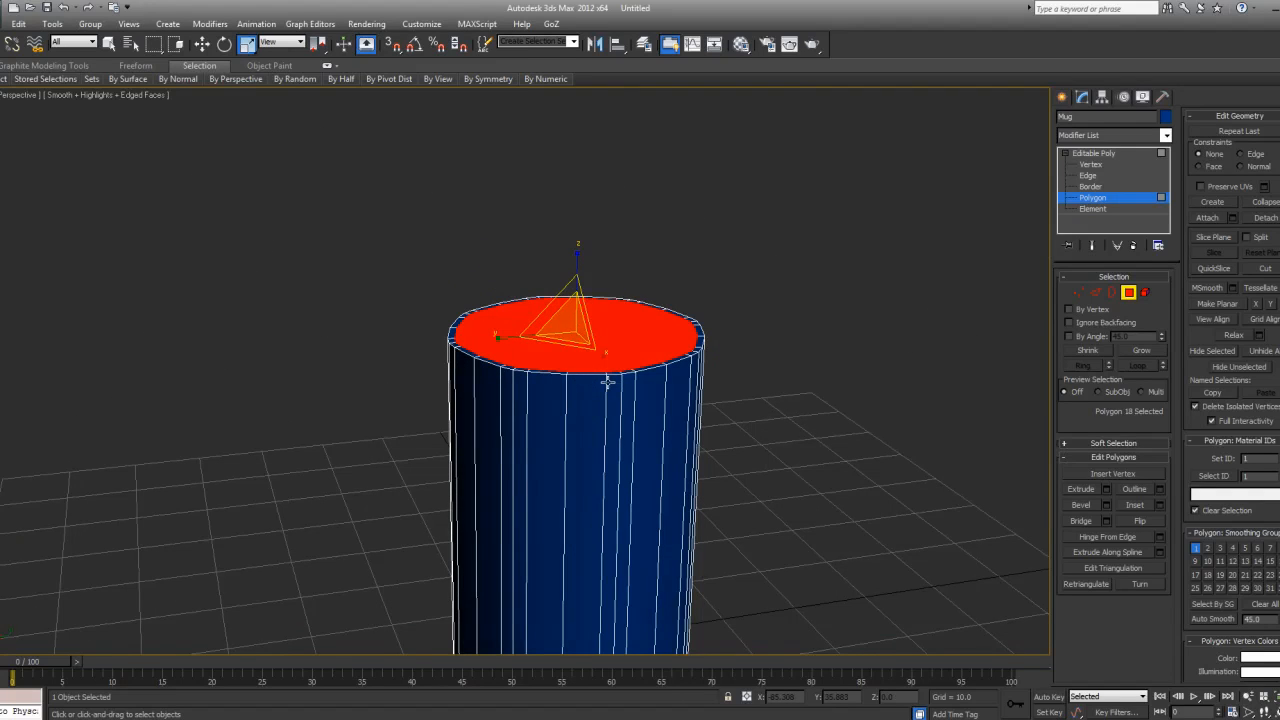
- Extrude the inset top polygon downward to just above the mug's base, using a wireframe front view
{"action": "key", "text": "f"}
{"action": "scroll", "coordinate": [608, 380], "scroll_direction": "up", "scroll_amount": 5}
{"action": "scroll", "coordinate": [605, 385], "scroll_direction": "down", "scroll_amount": 3}
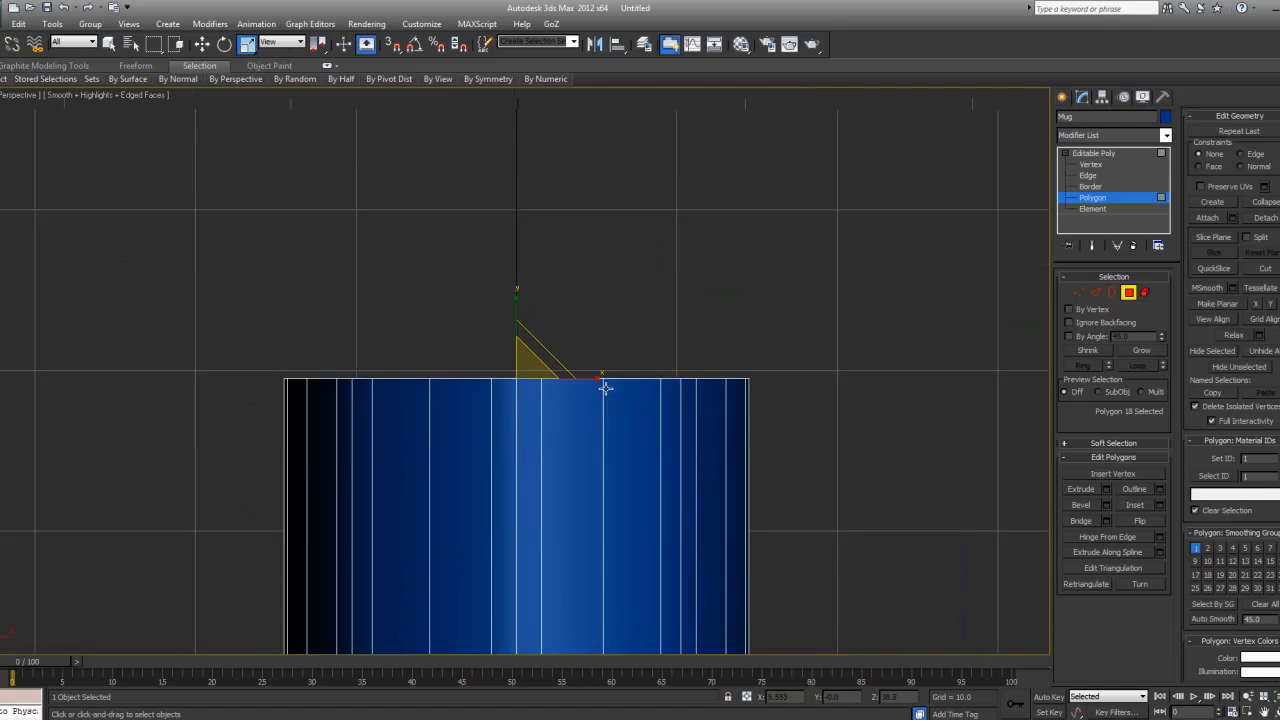
{"action": "scroll", "coordinate": [605, 388], "scroll_direction": "down", "scroll_amount": 3}
{"action": "middle_click_drag", "start_coordinate": [605, 388], "coordinate": [629, 296]}
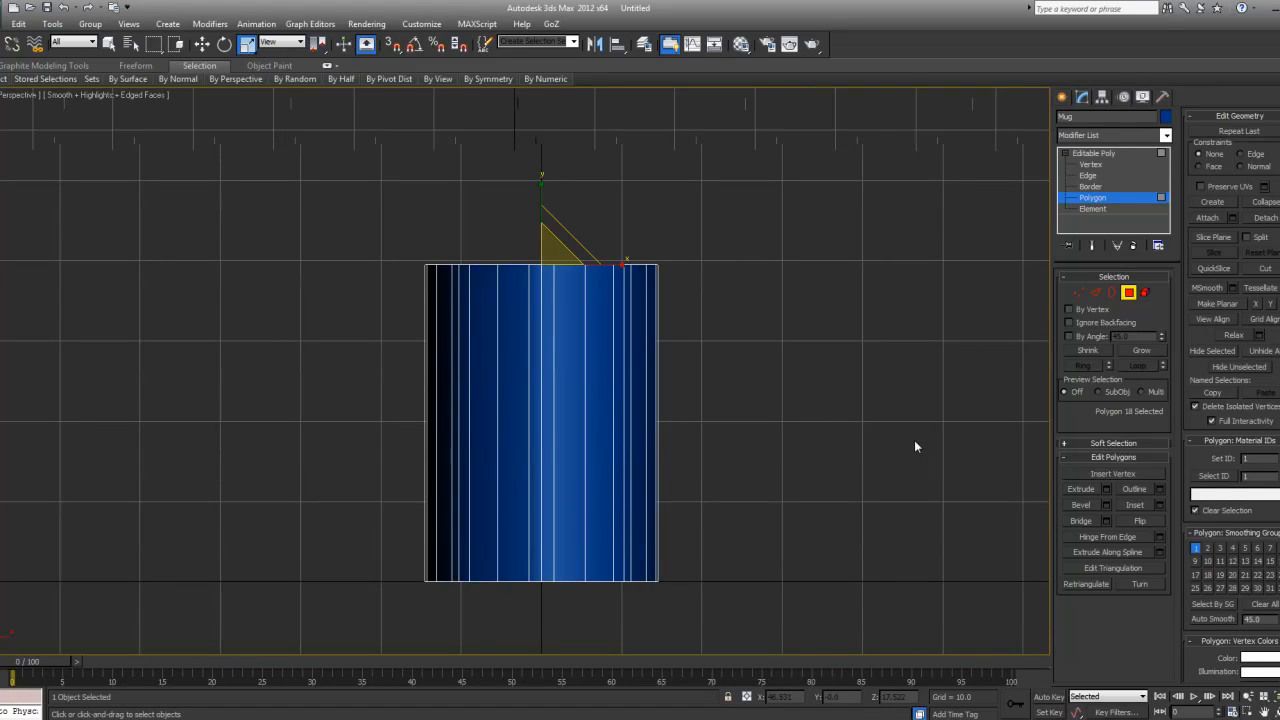
{"action": "key", "text": "F3"}
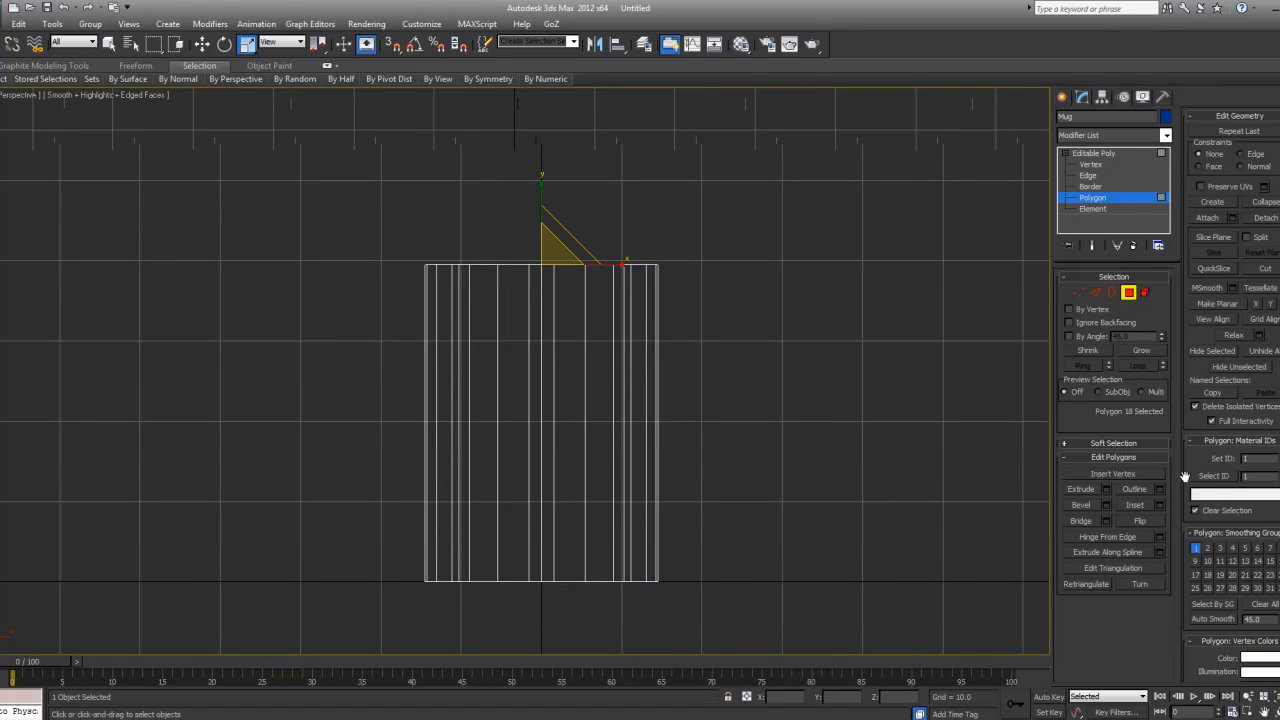
{"action": "key", "text": "f"}
{"action": "left_click", "coordinate": [1107, 488]}
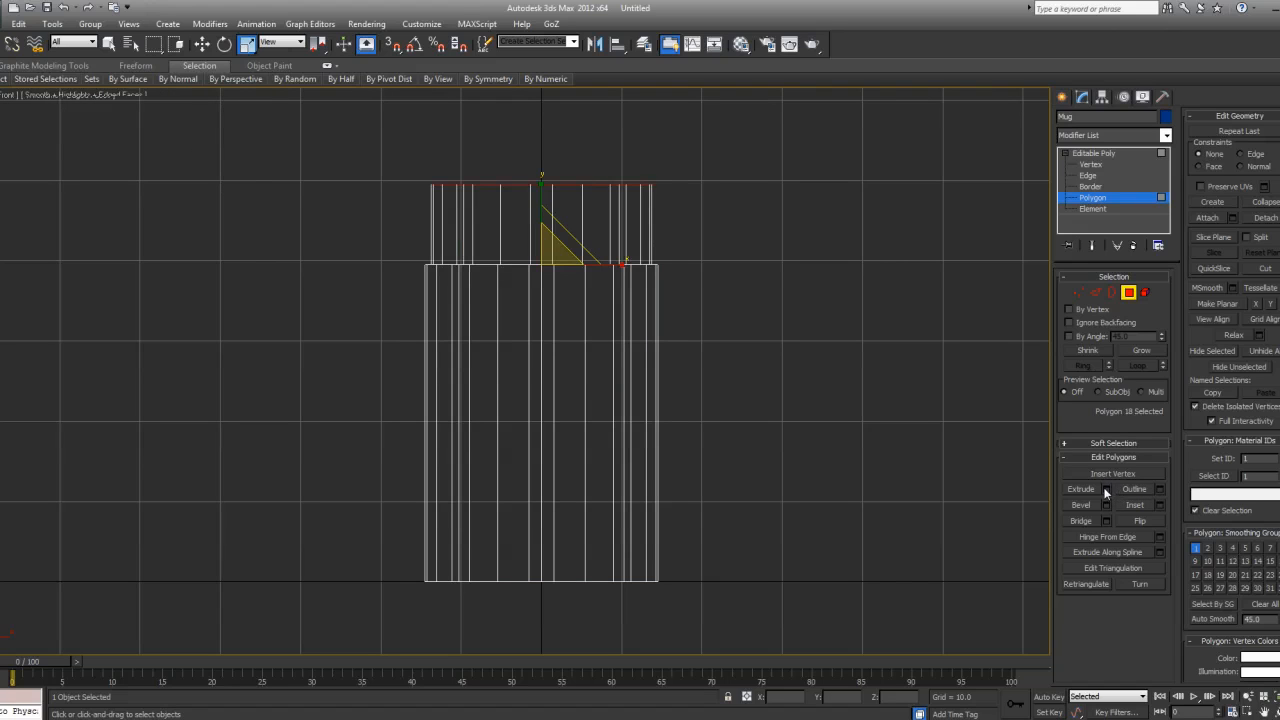
{"action": "left_click_drag", "start_coordinate": [324, 323], "coordinate": [15, 481]}
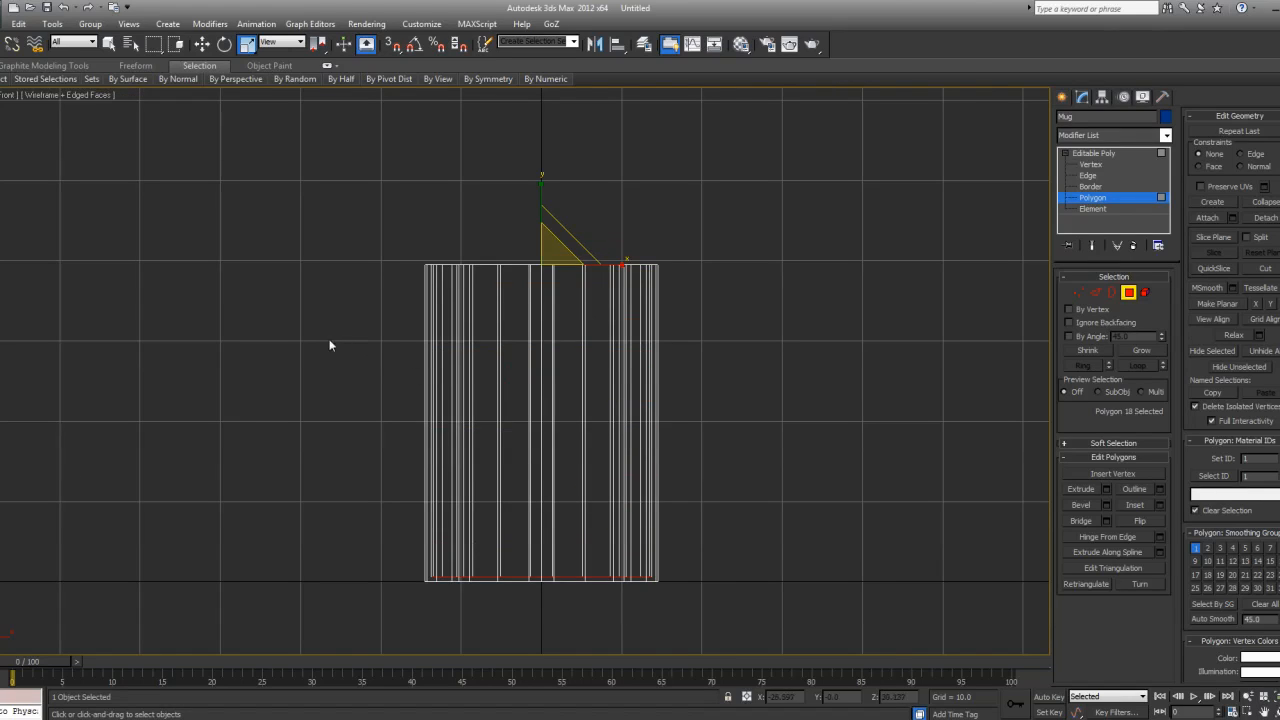
- Return to a shaded perspective view, leave the polygon level, deselect the mug and inspect its hollow interior from above
{"action": "key", "text": "p"}
{"action": "left_click", "coordinate": [780, 378]}
{"action": "mouse_move", "coordinate": [765, 344]}
{"action": "middle_mouse_down", "text": "alt"}
{"action": "mouse_move", "coordinate": [737, 335]}
{"action": "mouse_move", "coordinate": [749, 354]}
{"action": "mouse_move", "coordinate": [709, 342]}
{"action": "middle_mouse_up", "text": "alt"}
{"action": "key", "text": "F3"}
{"action": "scroll", "coordinate": [751, 350], "scroll_direction": "down", "scroll_amount": 5}
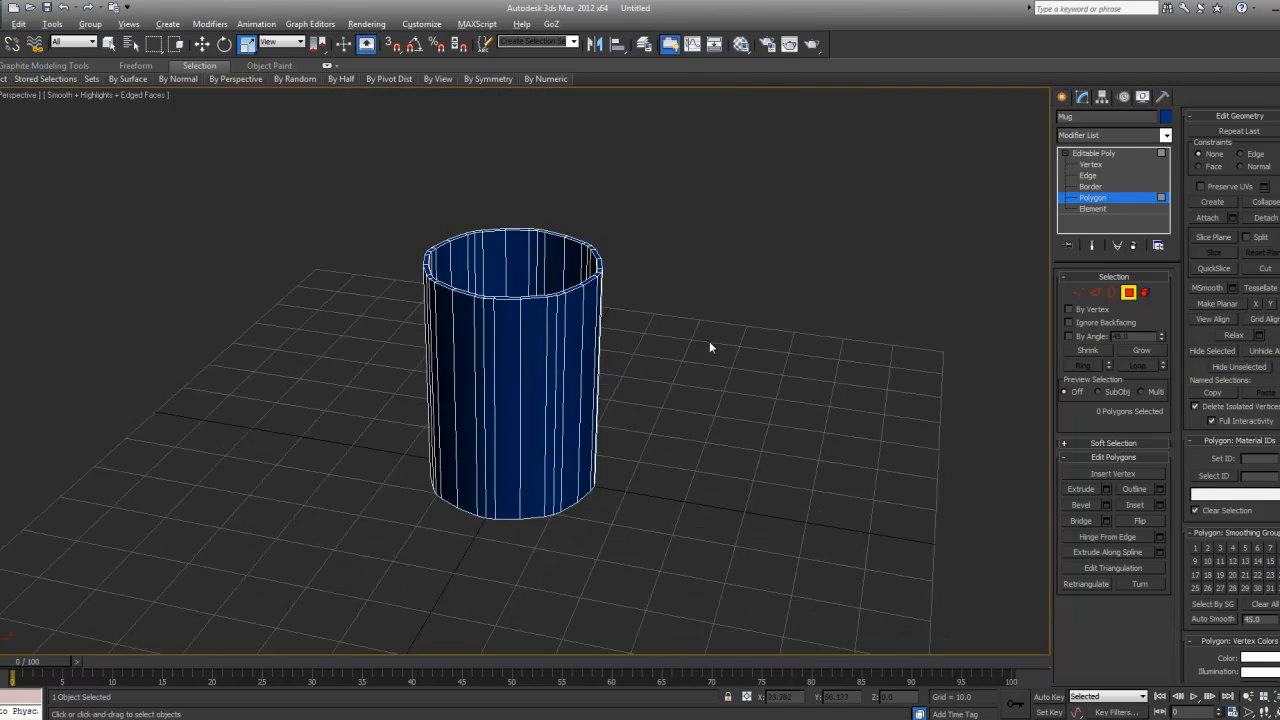
{"action": "left_click", "coordinate": [1094, 153]}
{"action": "left_click", "coordinate": [790, 275]}
{"action": "middle_click_drag", "start_coordinate": [747, 287], "coordinate": [773, 361], "text": "alt"}
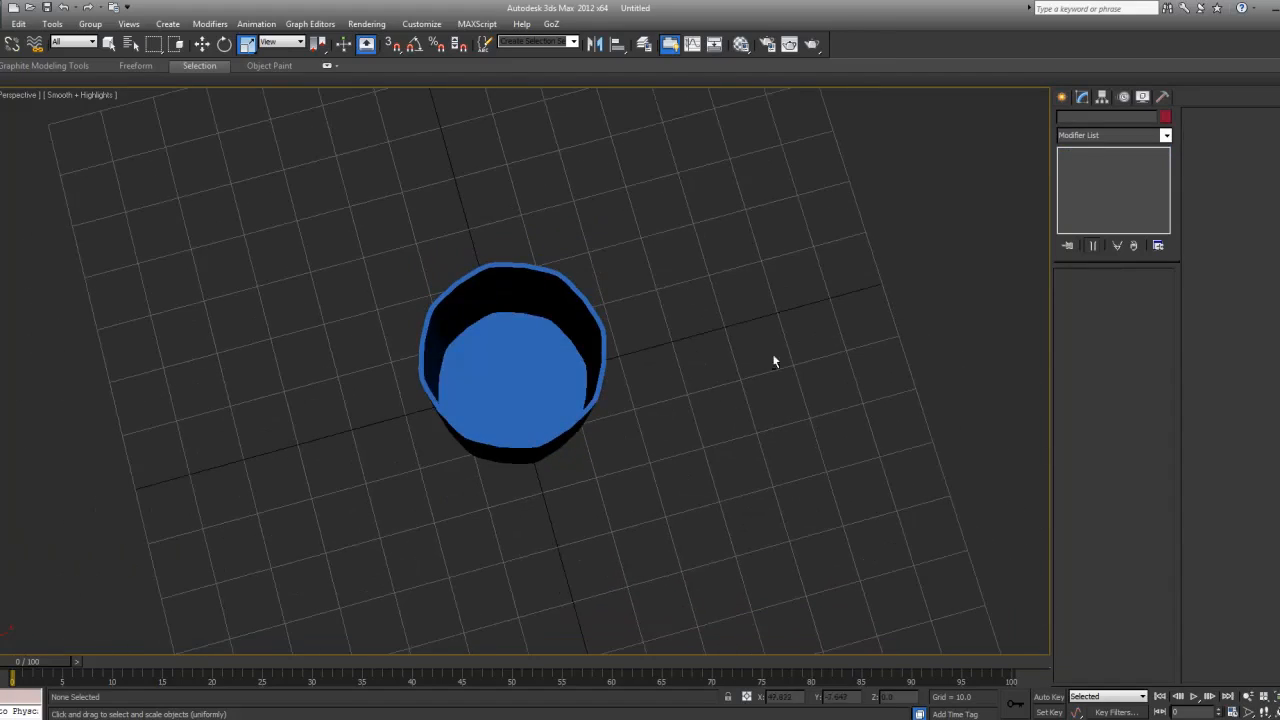
- Select the mug, display its edges over the shading and compare its straight sides with the green mug's reference photo
{"action": "middle_click_drag", "start_coordinate": [533, 328], "coordinate": [603, 268], "text": "alt"}
{"action": "left_click", "coordinate": [564, 318]}
{"action": "middle_click_drag", "start_coordinate": [564, 318], "coordinate": [626, 334], "text": "alt"}
{"action": "scroll", "coordinate": [611, 334], "scroll_direction": "down", "scroll_amount": 3}
{"action": "key", "text": "alt+Tab"}
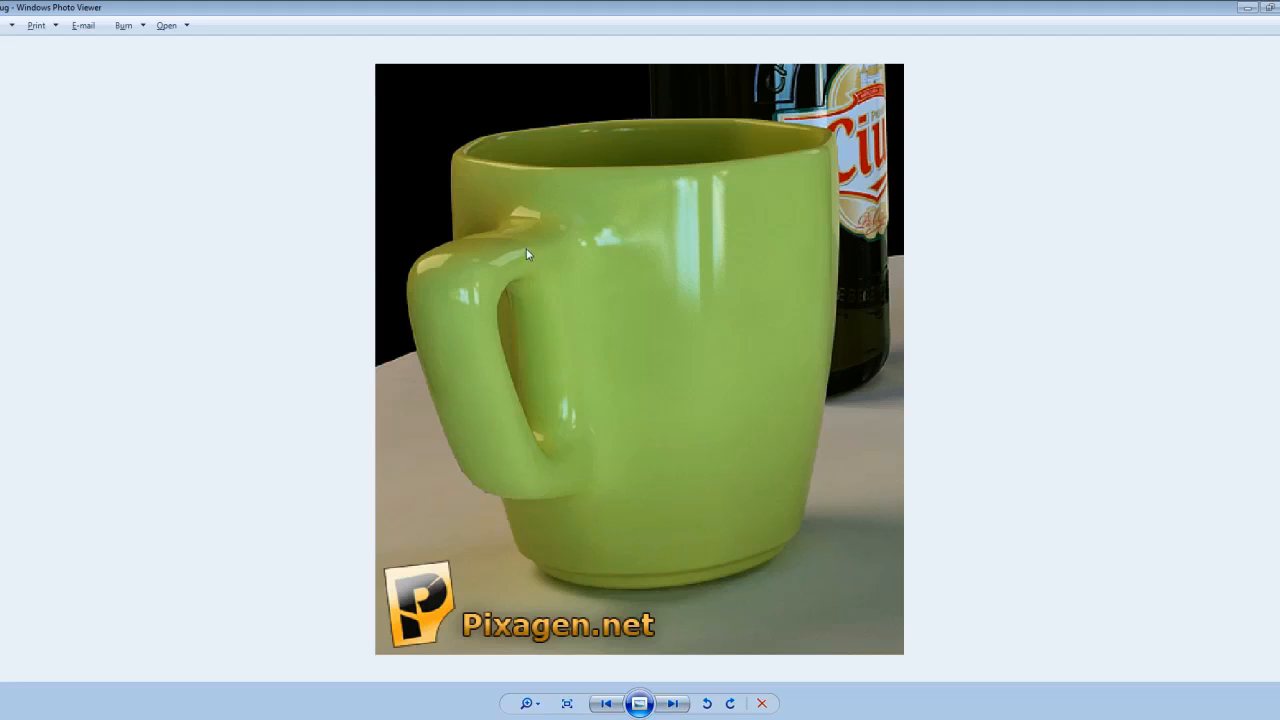
{"action": "scroll", "coordinate": [657, 270], "scroll_direction": "down", "scroll_amount": 1}
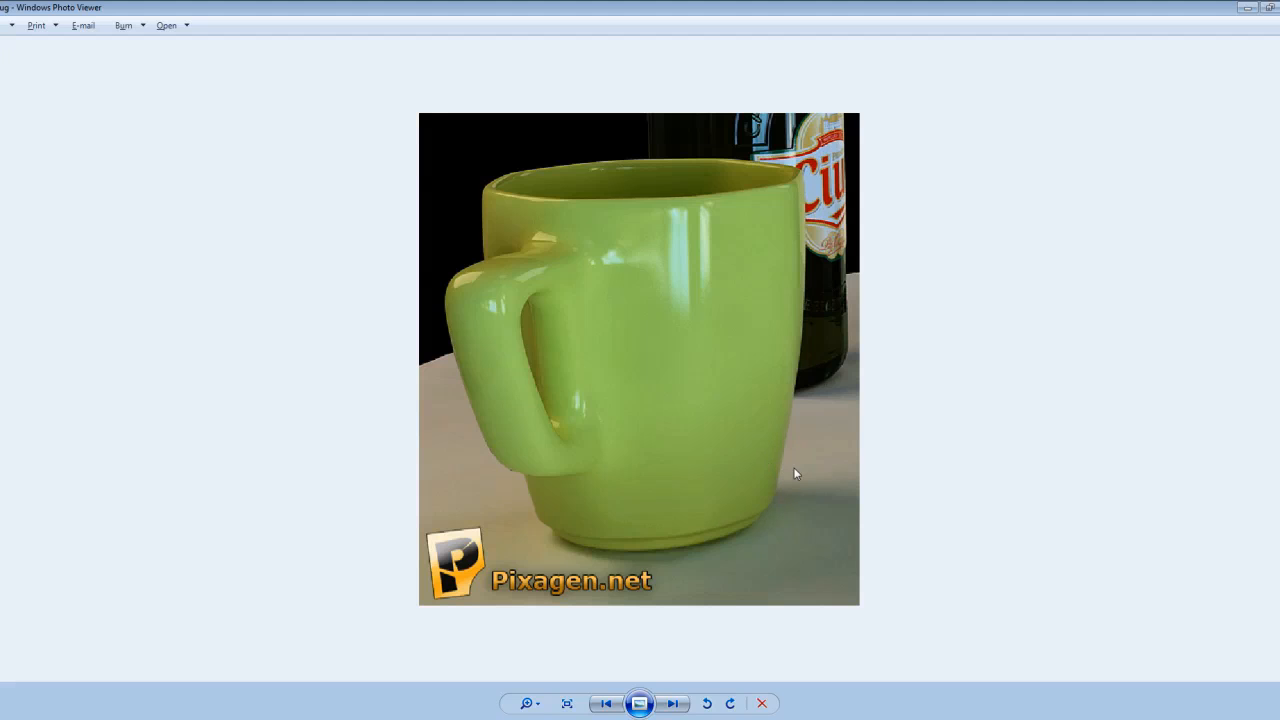
{"action": "key", "text": "alt+Tab"}
{"action": "middle_click_drag", "start_coordinate": [583, 157], "coordinate": [603, 330], "text": "alt"}
{"action": "key", "text": "F4"}
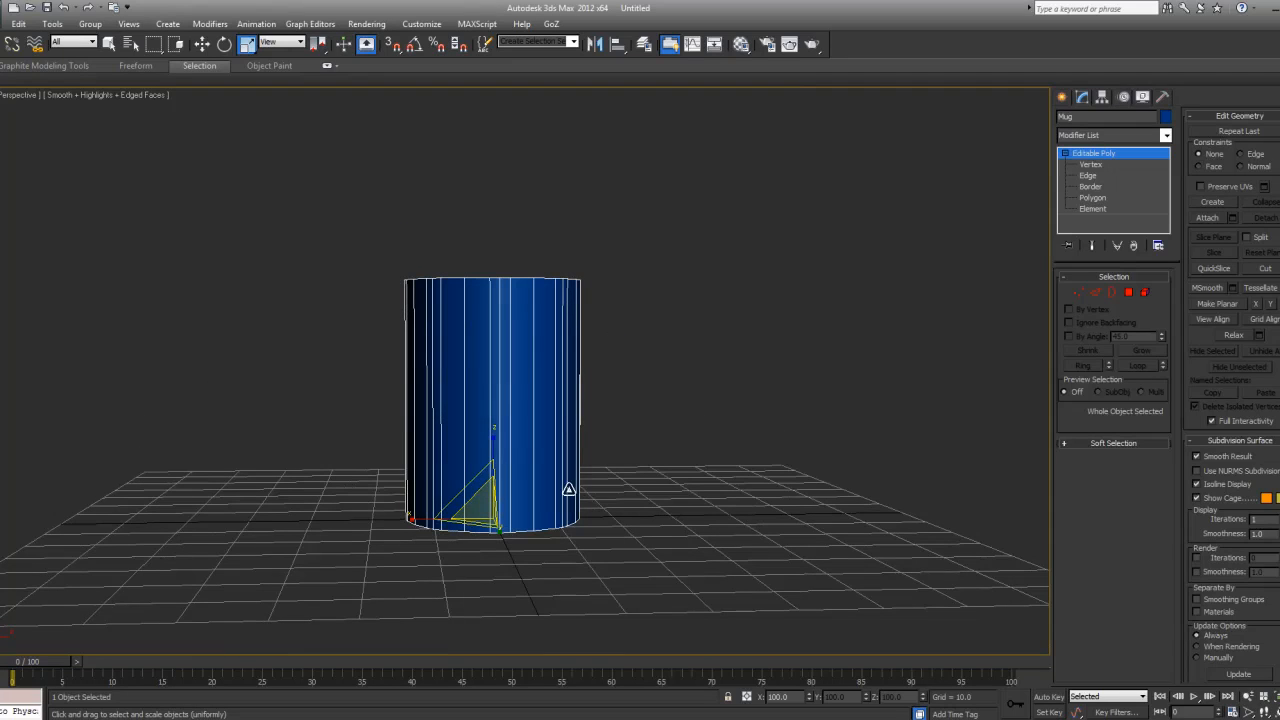
{"action": "key", "text": "alt+Tab"}
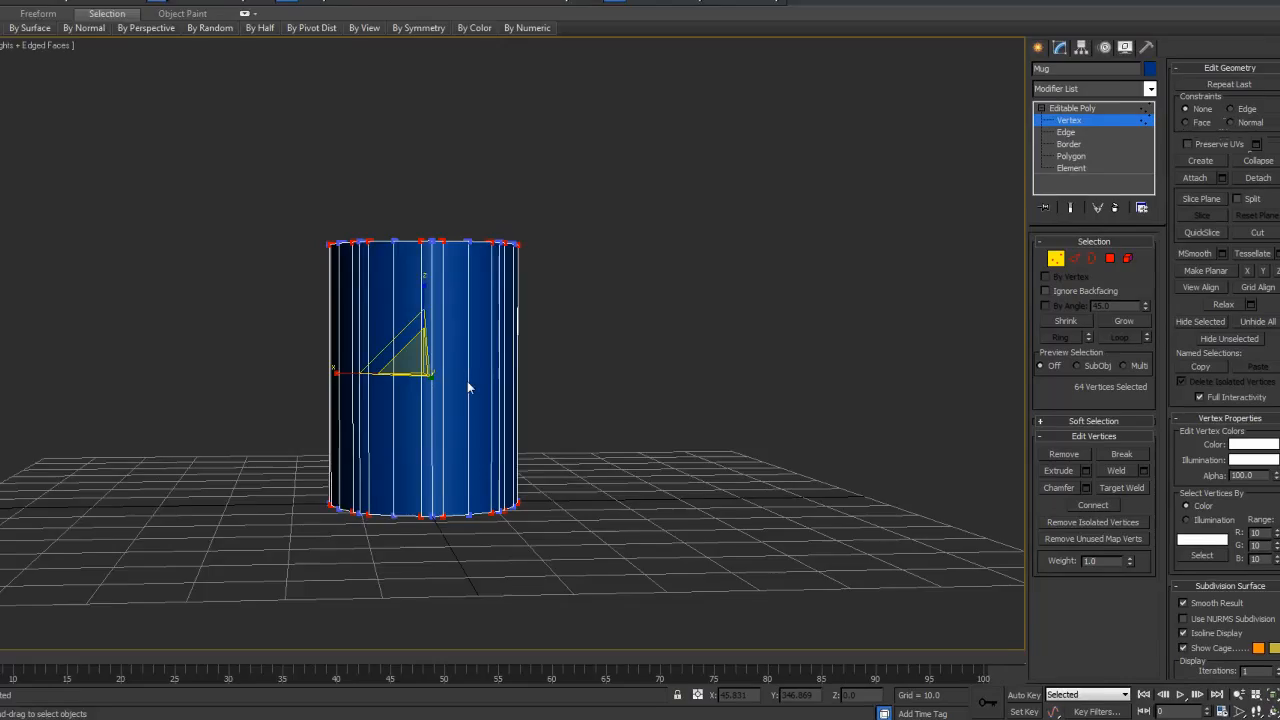
- Clear the vertex selection and select all the vertices around the mug's base, using a wireframe display
{"action": "left_click", "coordinate": [714, 394]}
{"action": "middle_click_drag", "start_coordinate": [700, 385], "coordinate": [660, 387], "text": "alt"}
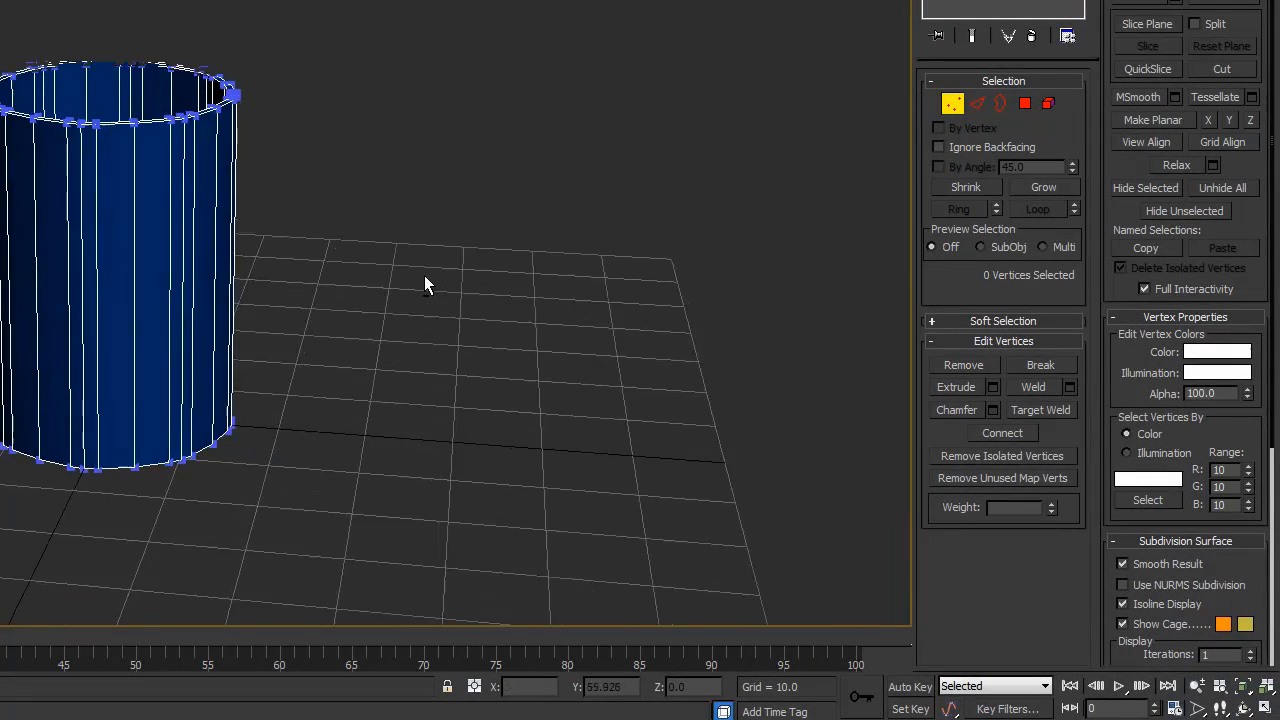
{"action": "middle_click_drag", "start_coordinate": [424, 284], "coordinate": [711, 214], "text": "alt"}
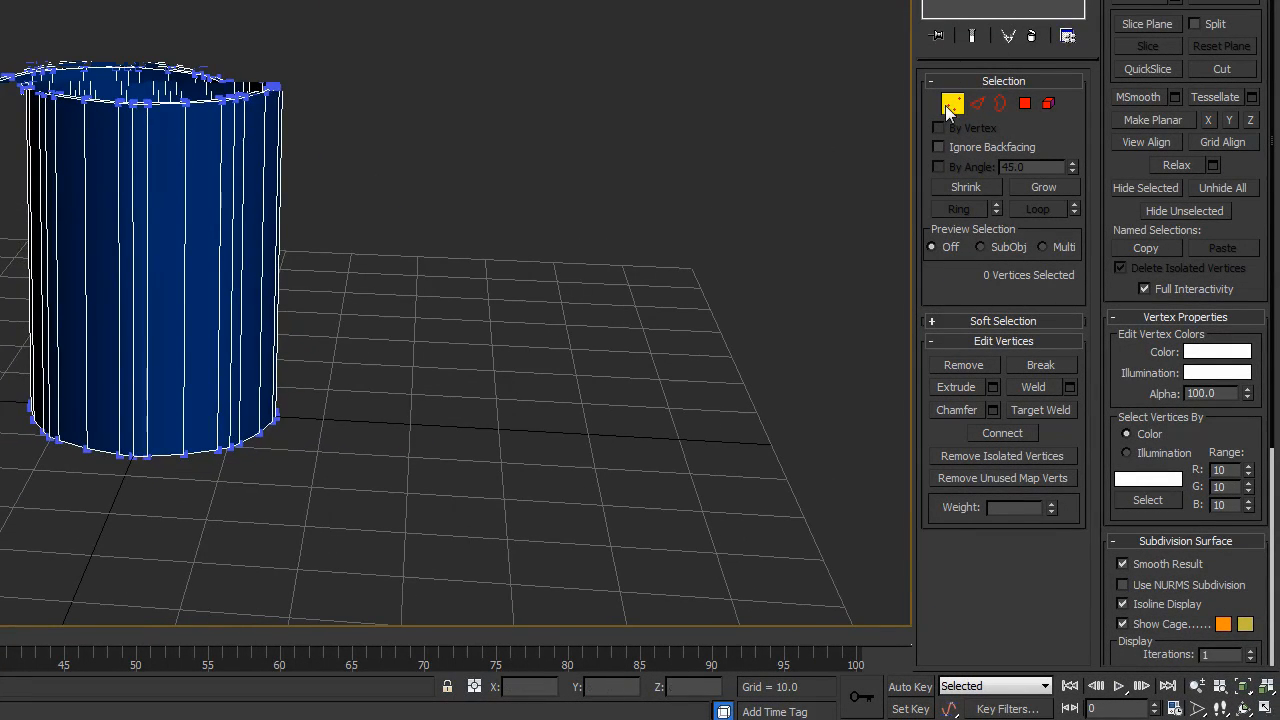
{"action": "key", "text": "F3"}
{"action": "left_click_drag", "start_coordinate": [0, 293], "coordinate": [146, 436]}
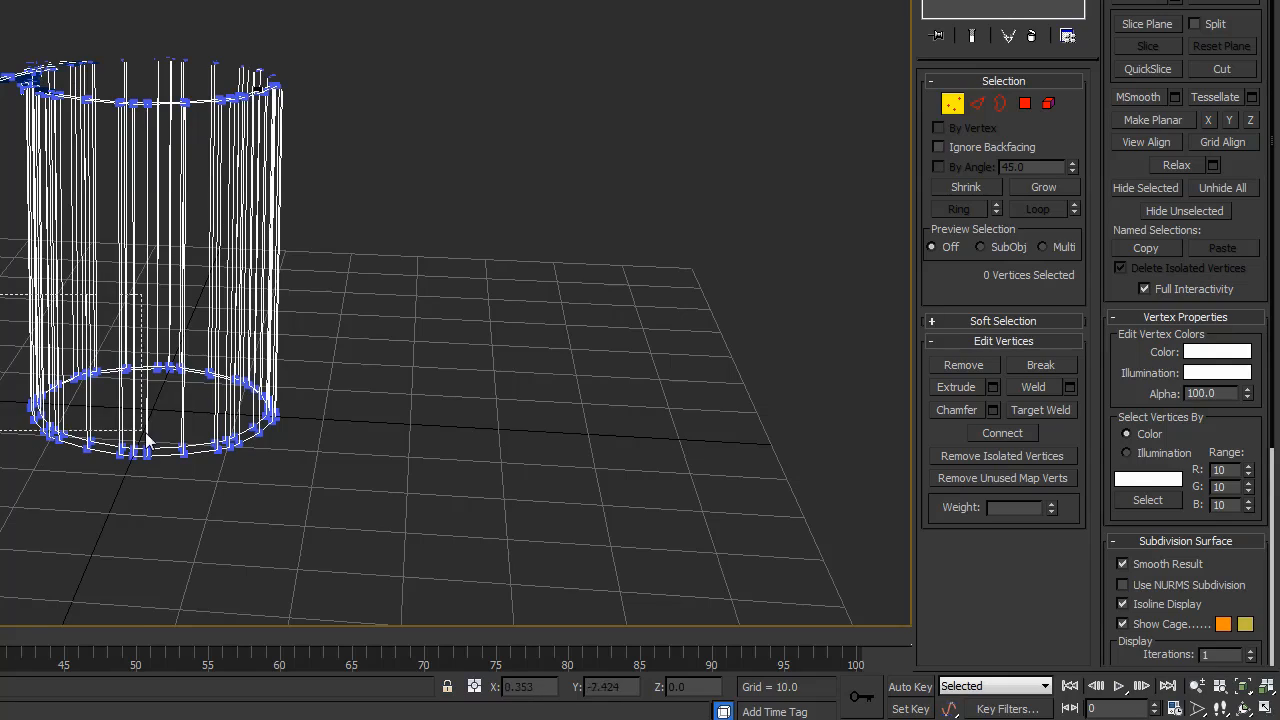
{"action": "left_click_drag", "start_coordinate": [383, 482], "coordinate": [383, 482]}
{"action": "middle_click_drag", "start_coordinate": [511, 476], "coordinate": [265, 311], "text": "alt"}
{"action": "scroll", "coordinate": [254, 405], "scroll_direction": "up", "scroll_amount": 2}
{"action": "middle_click_drag", "start_coordinate": [237, 360], "coordinate": [251, 320], "text": "alt"}
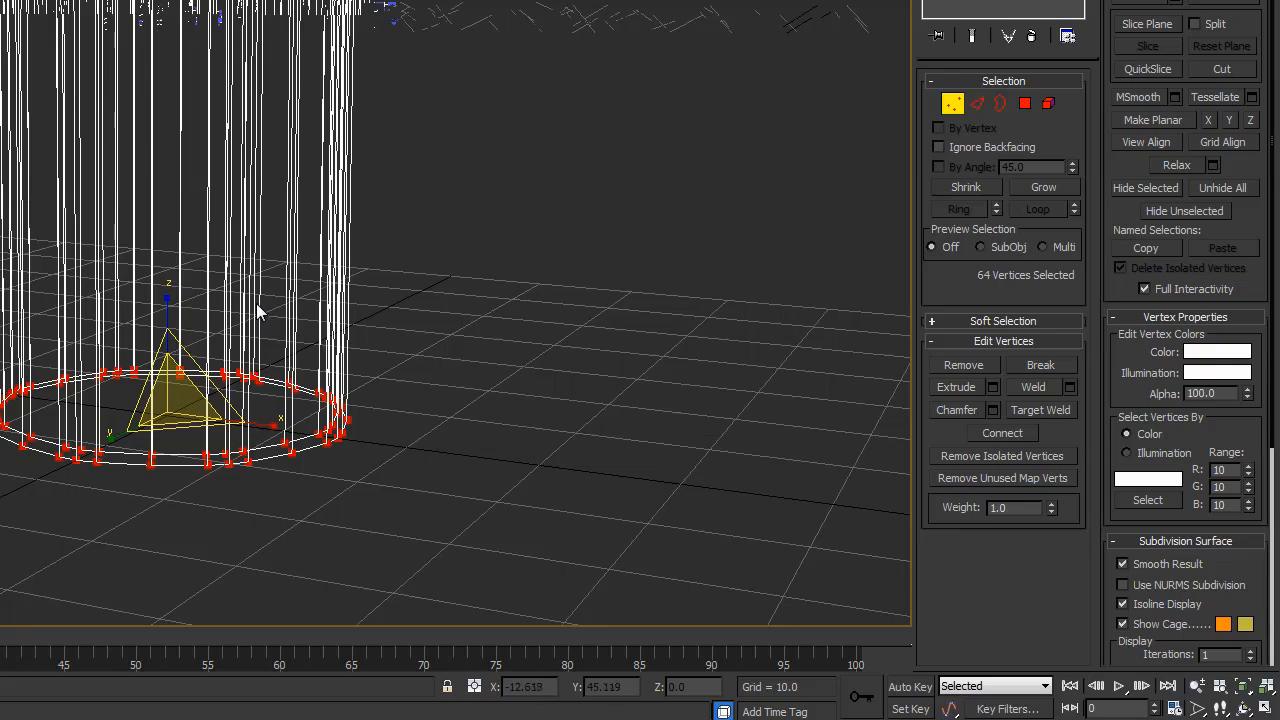
- Return to shaded display and scale the base vertices to 80% in X and Y to taper the mug's sides
{"action": "key", "text": "F3"}
{"action": "mouse_move", "coordinate": [203, 294]}
{"action": "middle_mouse_down", "text": "alt"}
{"action": "mouse_move", "coordinate": [189, 346]}
{"action": "mouse_move", "coordinate": [205, 226]}
{"action": "middle_mouse_up", "text": "alt"}
{"action": "middle_click_drag", "start_coordinate": [228, 277], "coordinate": [157, 286], "text": "alt"}
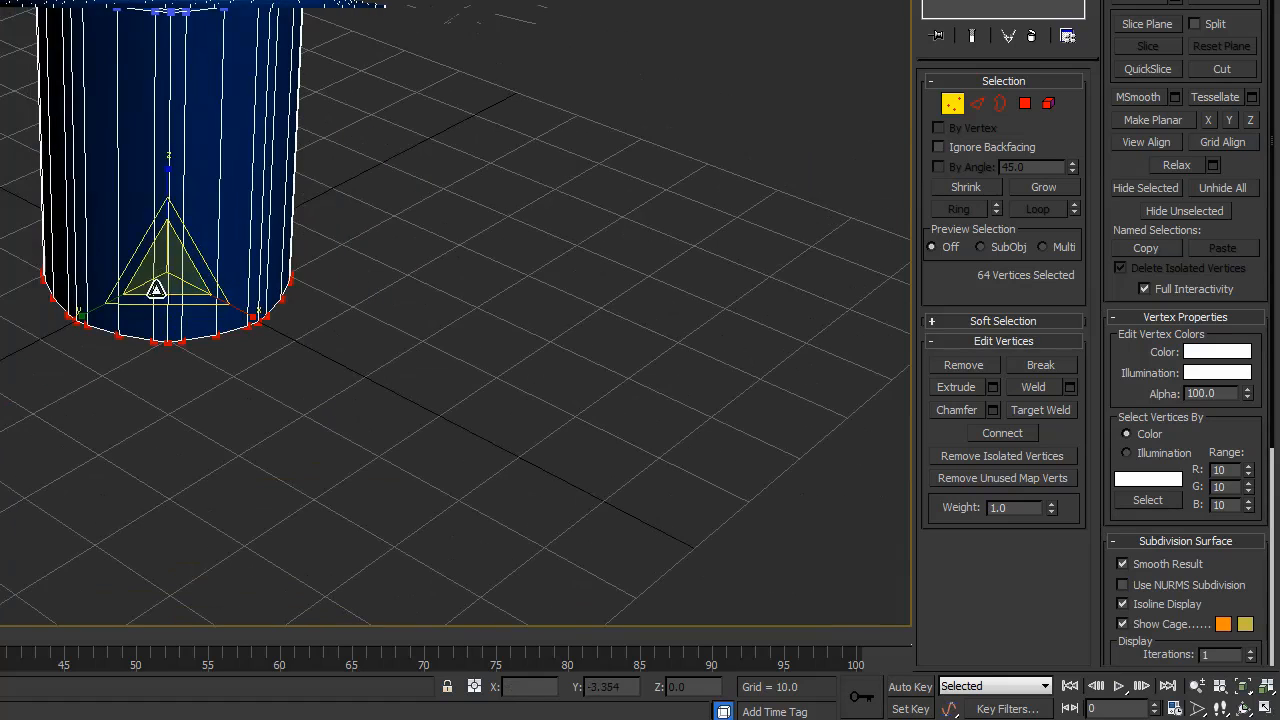
{"action": "mouse_move", "coordinate": [151, 297]}
{"action": "left_mouse_down"}
{"action": "mouse_move", "coordinate": [184, 291]}
{"action": "mouse_move", "coordinate": [168, 287]}
{"action": "left_mouse_up"}
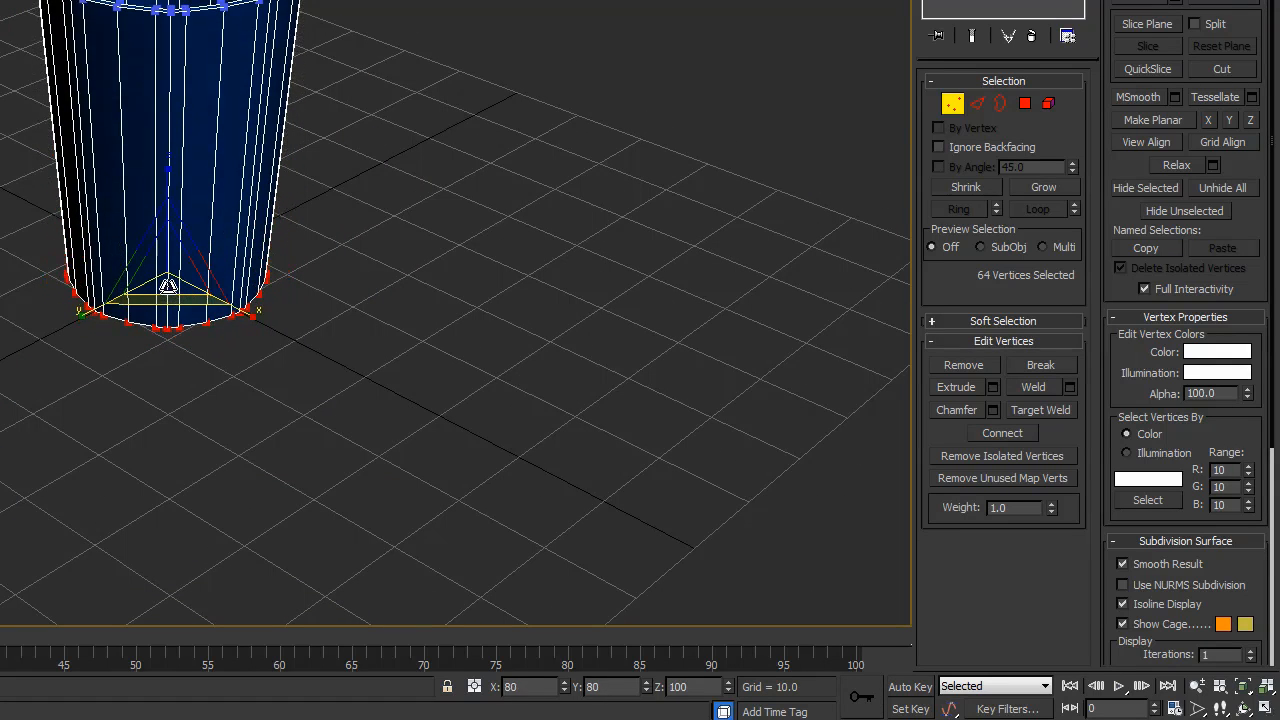
{"action": "middle_click_drag", "start_coordinate": [234, 317], "coordinate": [309, 287], "text": "alt"}
- Inspect the tapered mug's interior from above and recheck the selection of its base vertices in wireframe
{"action": "key", "text": "2"}
{"action": "scroll", "coordinate": [309, 287], "scroll_direction": "up", "scroll_amount": 4}
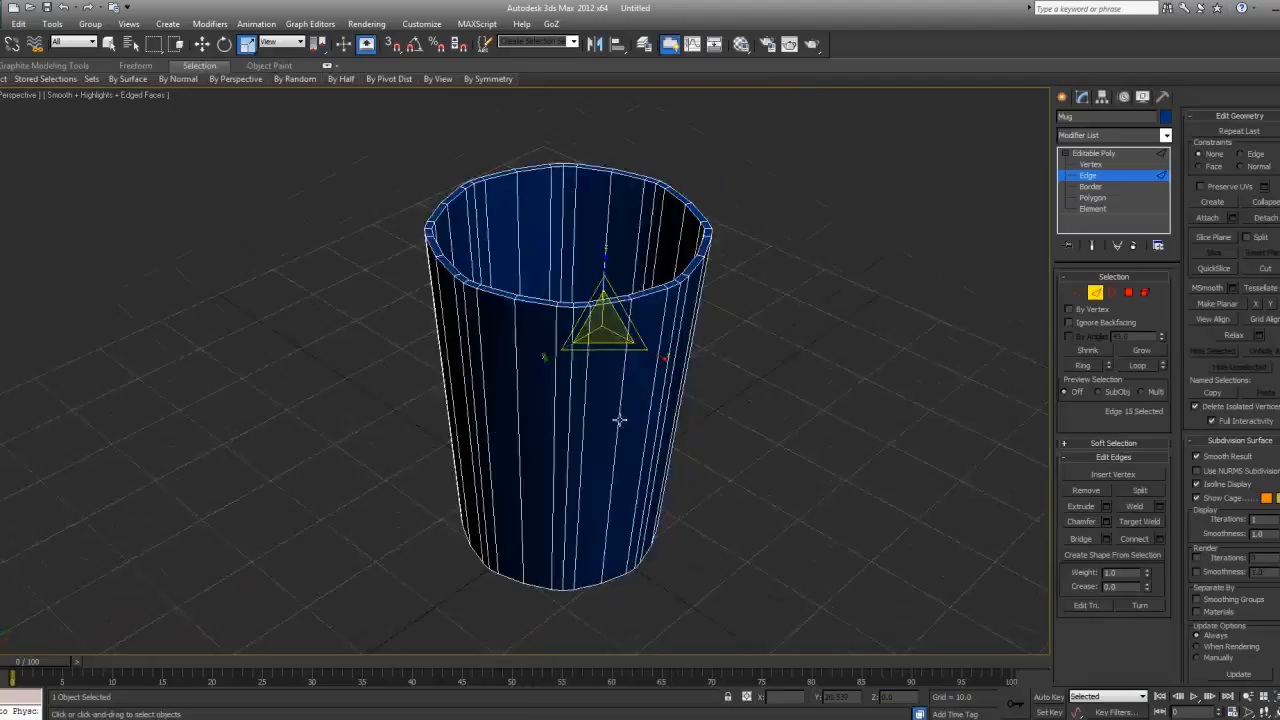
{"action": "middle_click_drag", "start_coordinate": [640, 330], "coordinate": [615, 490], "text": "alt"}
{"action": "key", "text": "1"}
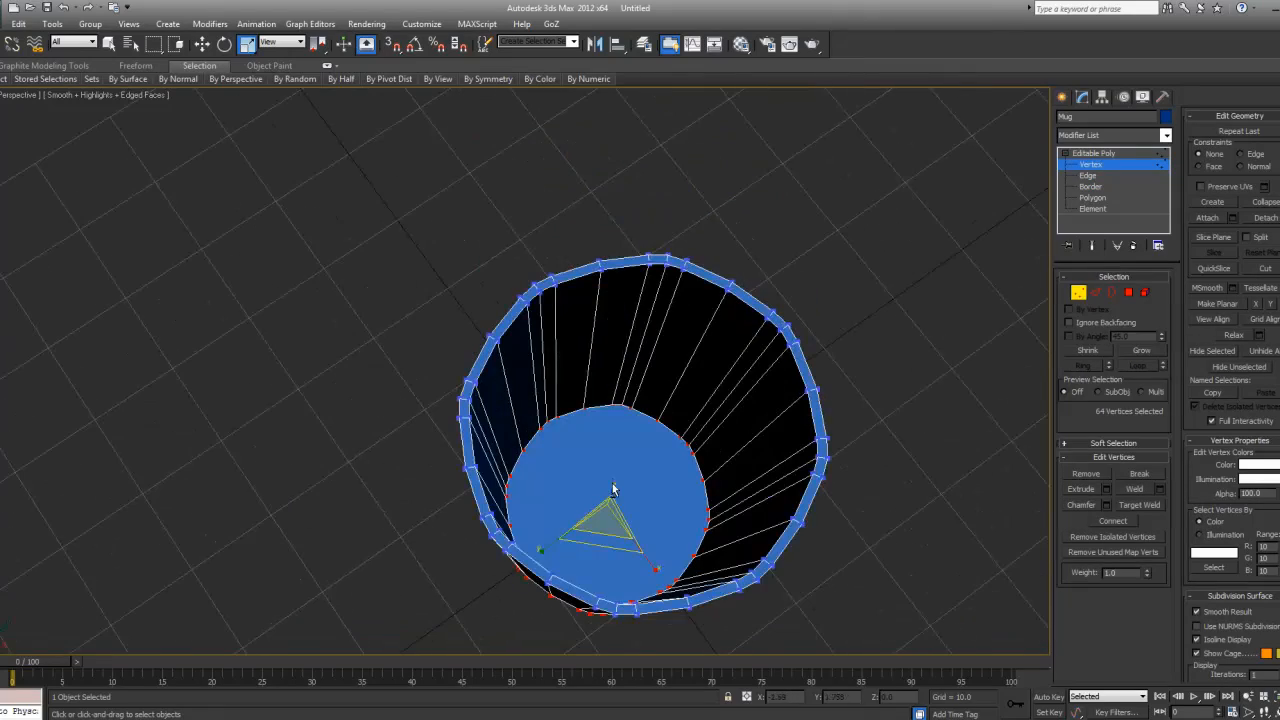
{"action": "middle_click_drag", "start_coordinate": [543, 423], "coordinate": [586, 346], "text": "alt"}
{"action": "key", "text": "F3"}
{"action": "mouse_move", "coordinate": [383, 408]}
{"action": "left_mouse_down"}
{"action": "mouse_move", "coordinate": [473, 463]}
{"action": "mouse_move", "coordinate": [893, 563]}
{"action": "left_mouse_up"}
{"action": "key", "text": "F3"}
{"action": "mouse_move", "coordinate": [868, 547]}
{"action": "middle_mouse_down", "text": "alt"}
{"action": "mouse_move", "coordinate": [744, 485]}
{"action": "mouse_move", "coordinate": [700, 566]}
{"action": "mouse_move", "coordinate": [757, 466]}
{"action": "mouse_move", "coordinate": [754, 451]}
{"action": "mouse_move", "coordinate": [694, 477]}
{"action": "mouse_move", "coordinate": [693, 444]}
{"action": "middle_mouse_up", "text": "alt"}
- Switch to edge level and compare the mug's tapered profile with the sides of the mug in the reference photo
{"action": "key", "text": "2"}
{"action": "key", "text": "alt+Tab"}
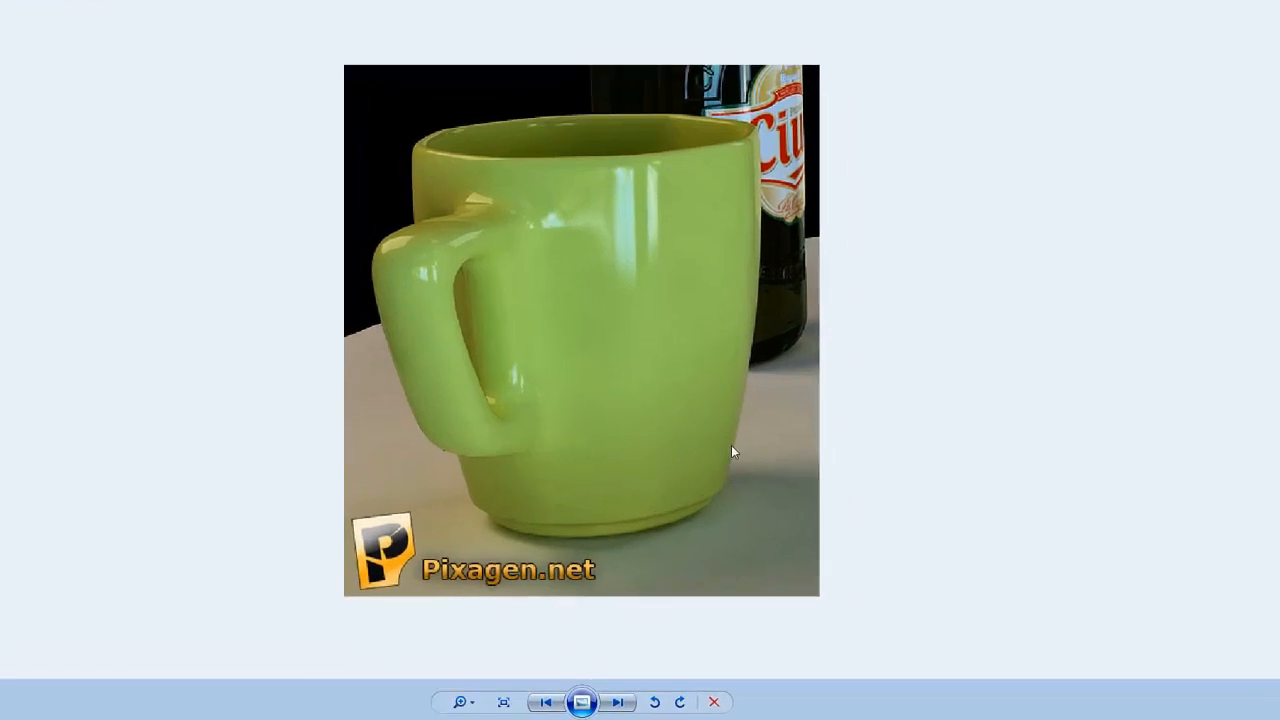
{"action": "key", "text": "alt+Tab"}
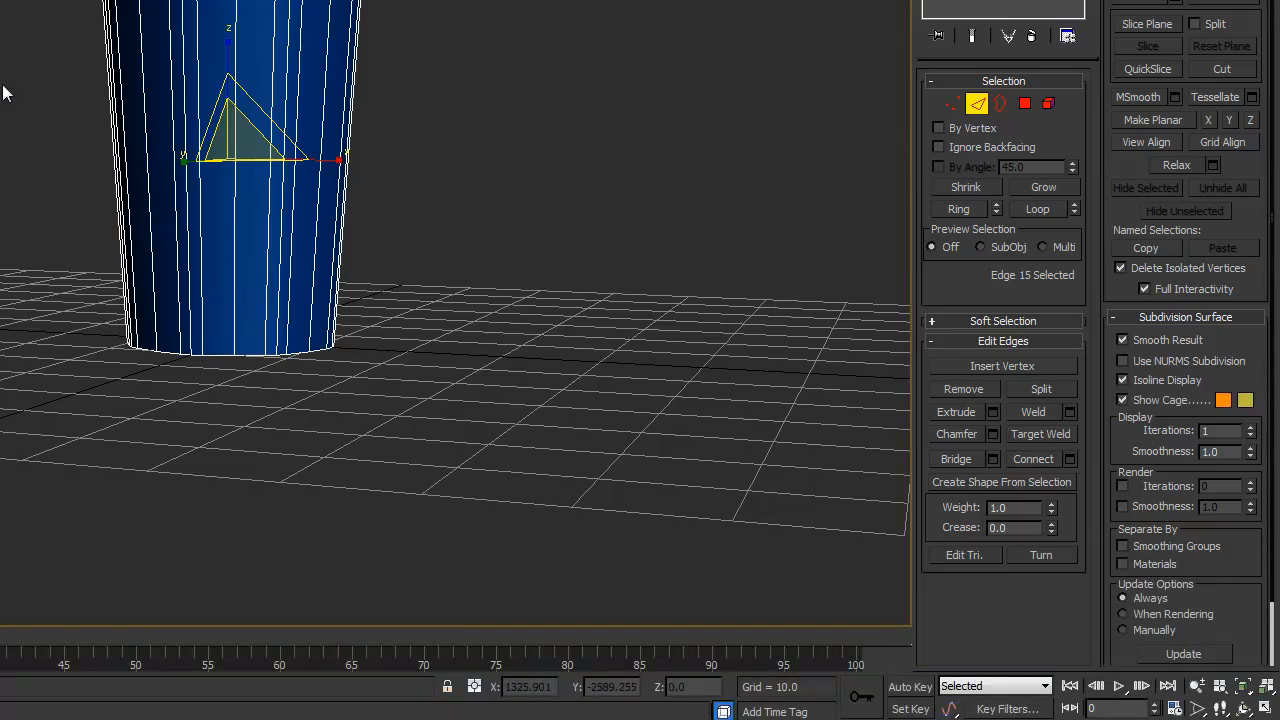
{"action": "middle_click_drag", "start_coordinate": [29, 134], "coordinate": [40, 165], "text": "alt"}
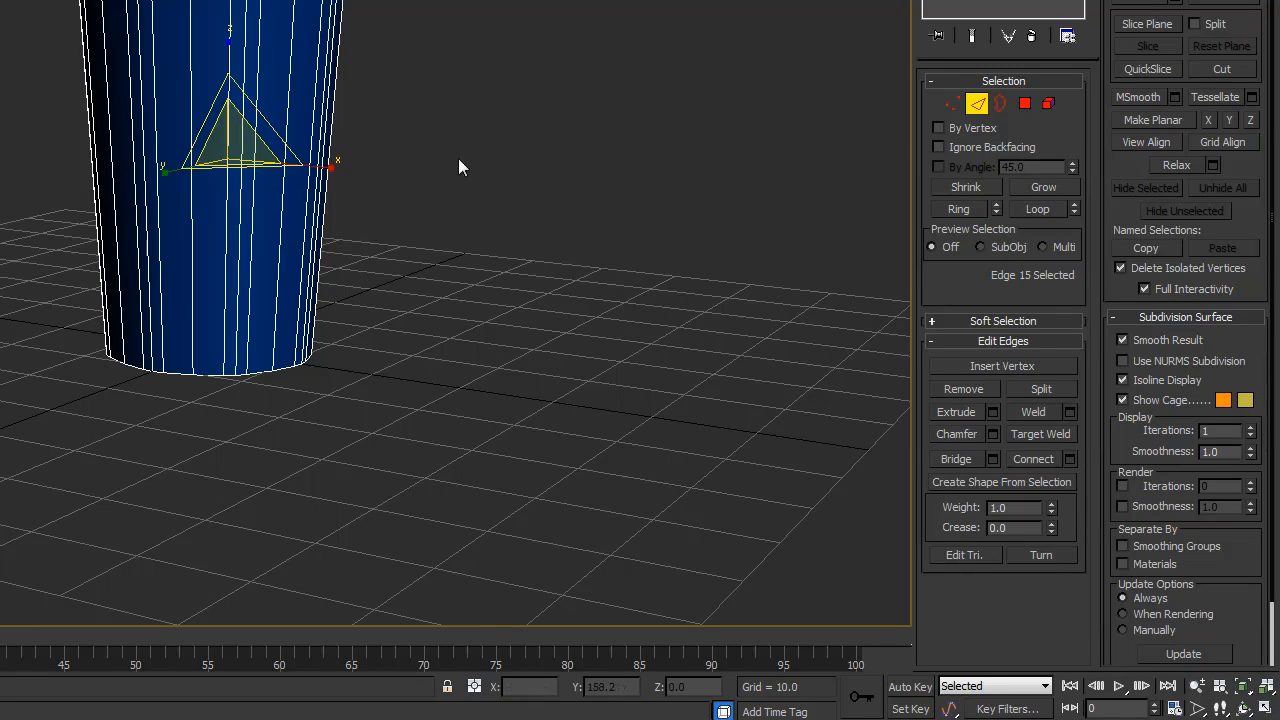
{"action": "middle_click_drag", "start_coordinate": [12, 180], "coordinate": [522, 145], "text": "alt"}
- Clear the edge selection and select the full ring of vertical edges around the mug's outer wall
{"action": "left_click", "coordinate": [430, 211]}
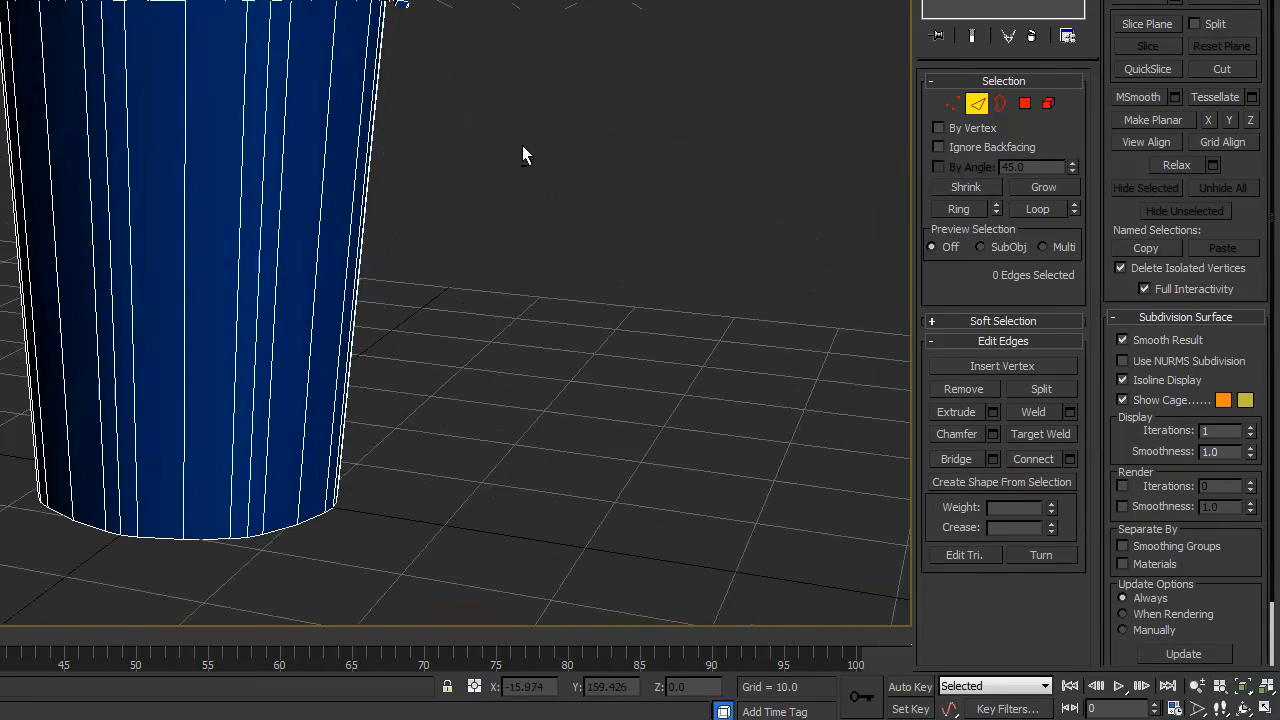
{"action": "left_click", "coordinate": [280, 222]}
{"action": "left_click", "coordinate": [958, 209]}
{"action": "middle_click_drag", "start_coordinate": [433, 214], "coordinate": [335, 185], "text": "alt"}
{"action": "scroll", "coordinate": [374, 222], "scroll_direction": "down", "scroll_amount": 5}
{"action": "scroll", "coordinate": [341, 210], "scroll_direction": "up", "scroll_amount": 4}
{"action": "left_click", "coordinate": [362, 221]}
{"action": "left_click", "coordinate": [177, 224]}
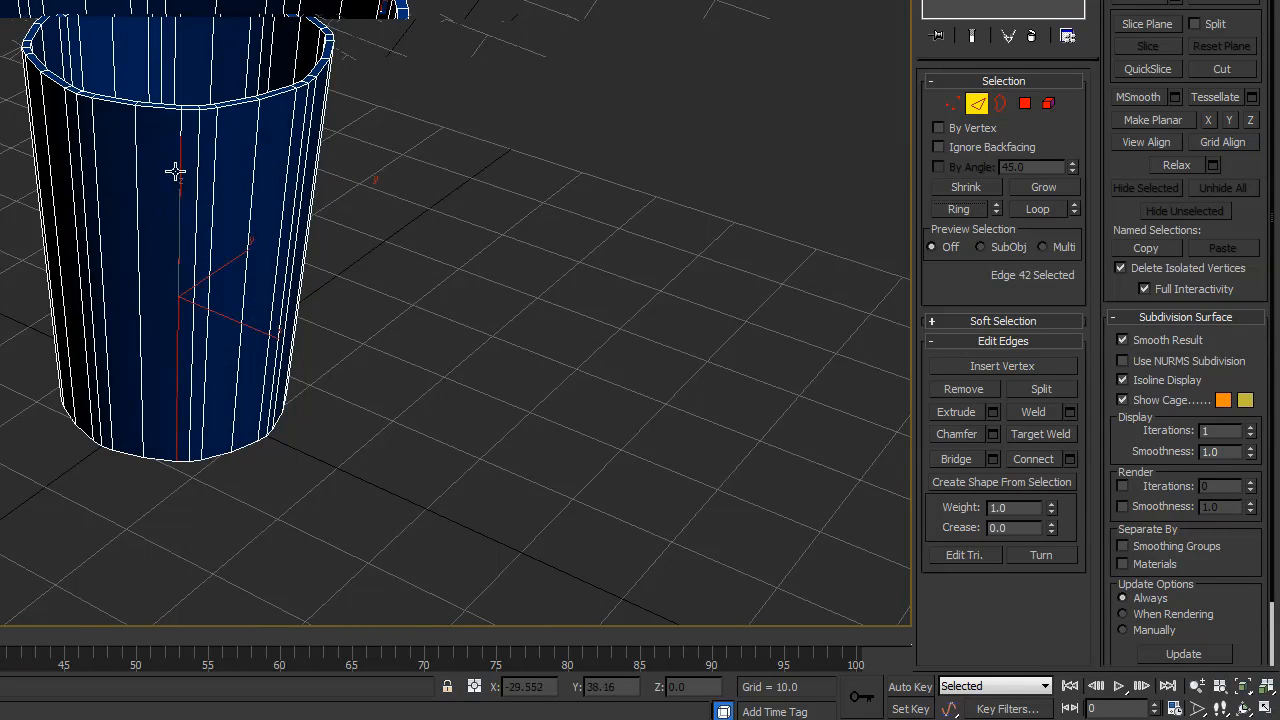
{"action": "left_click", "coordinate": [958, 208]}
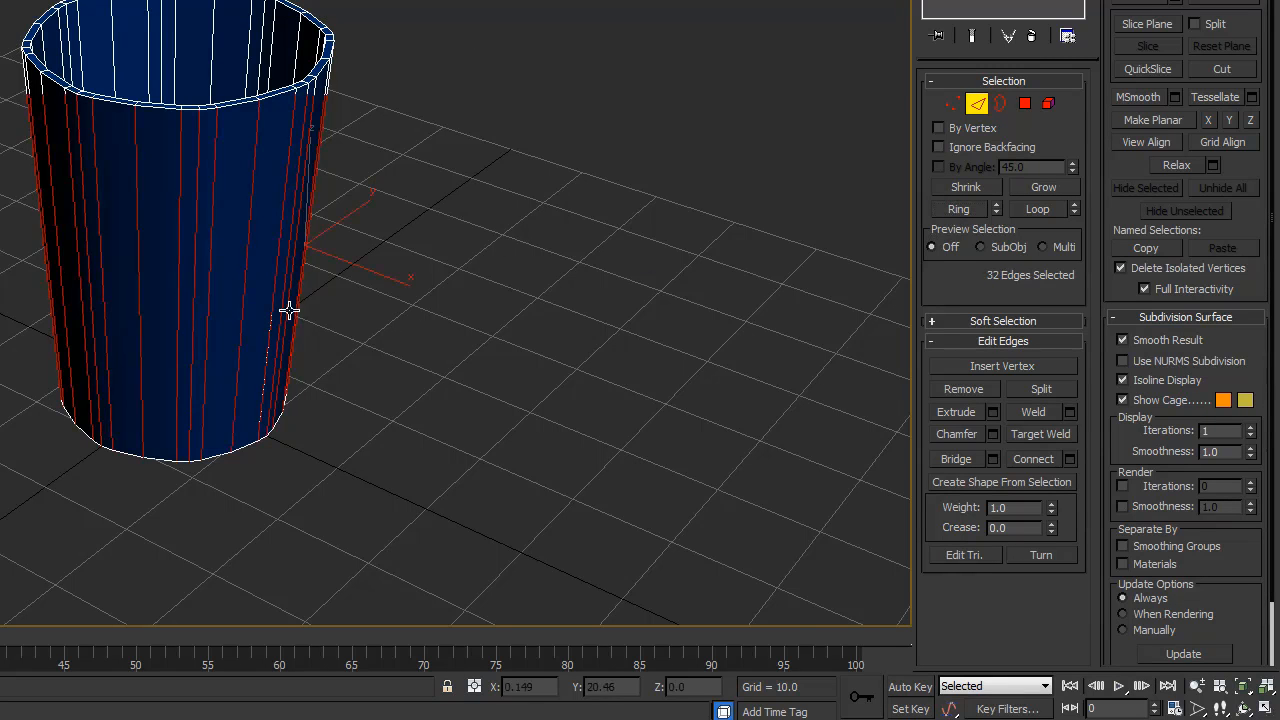